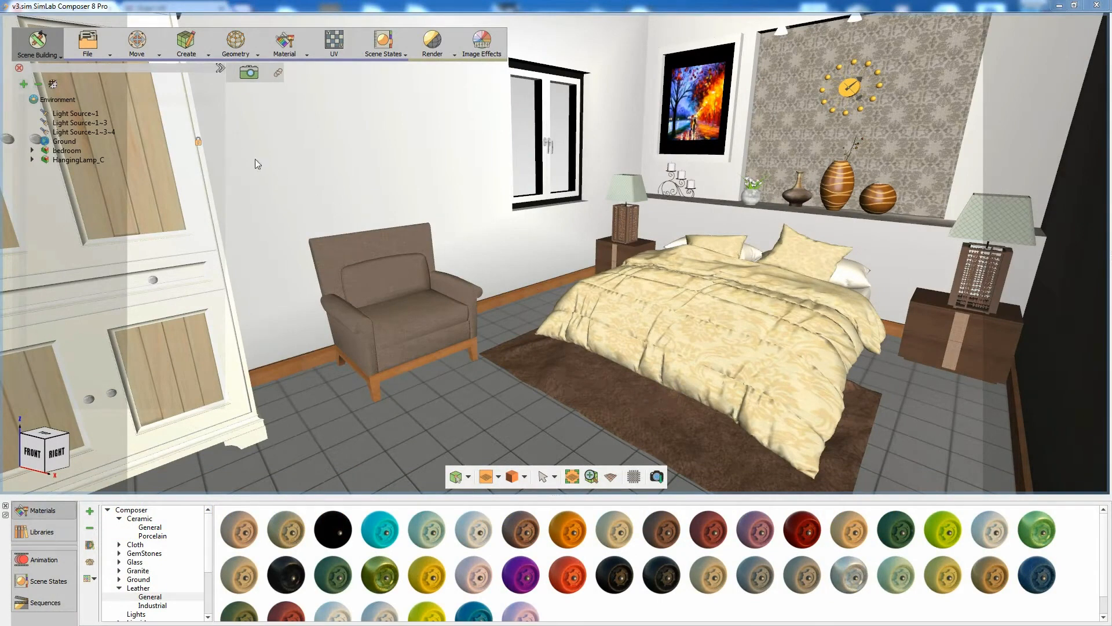
Step: Switch to the Virtual Reality workspace and open the light baking settings for the armchair's upholstery
{"action": "left_click", "coordinate": [53, 53]}
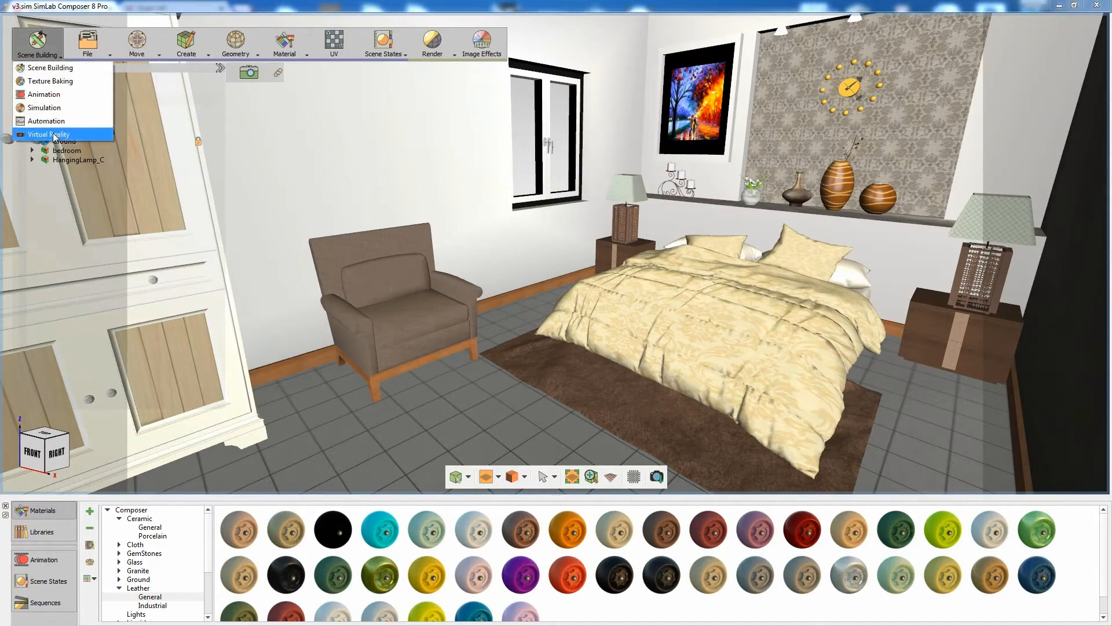
{"action": "left_click", "coordinate": [55, 135]}
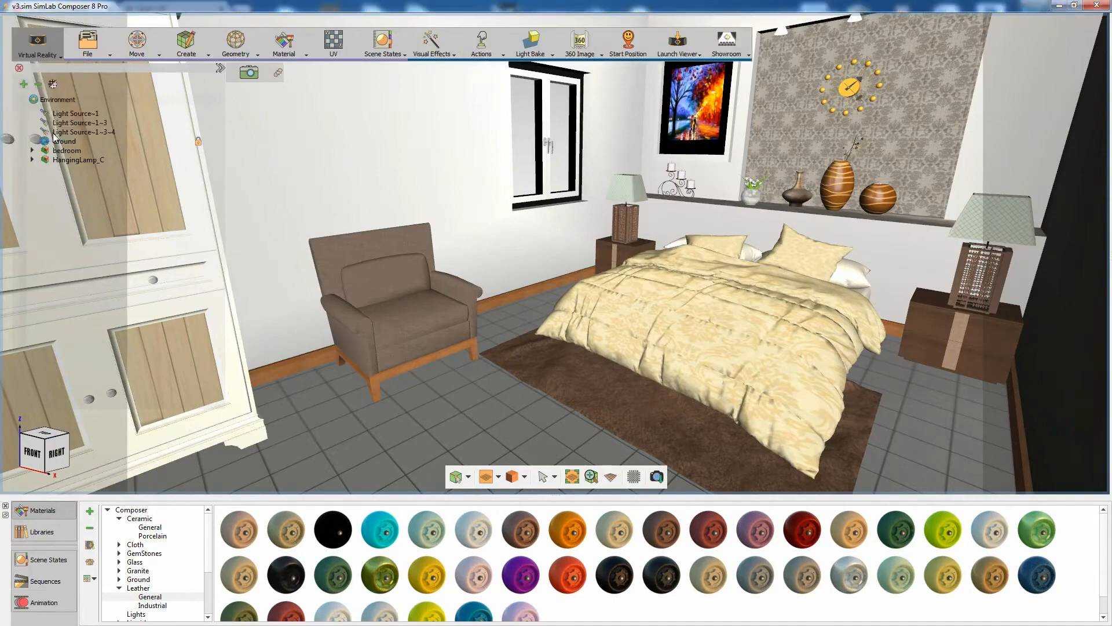
{"action": "left_click", "coordinate": [369, 283]}
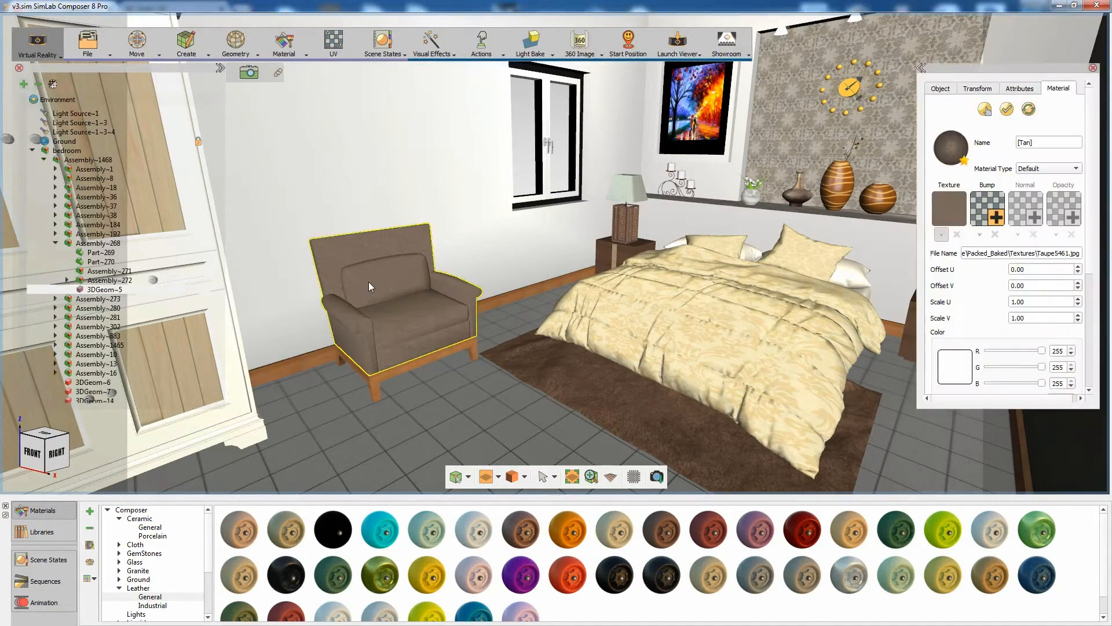
{"action": "left_click", "coordinate": [539, 58]}
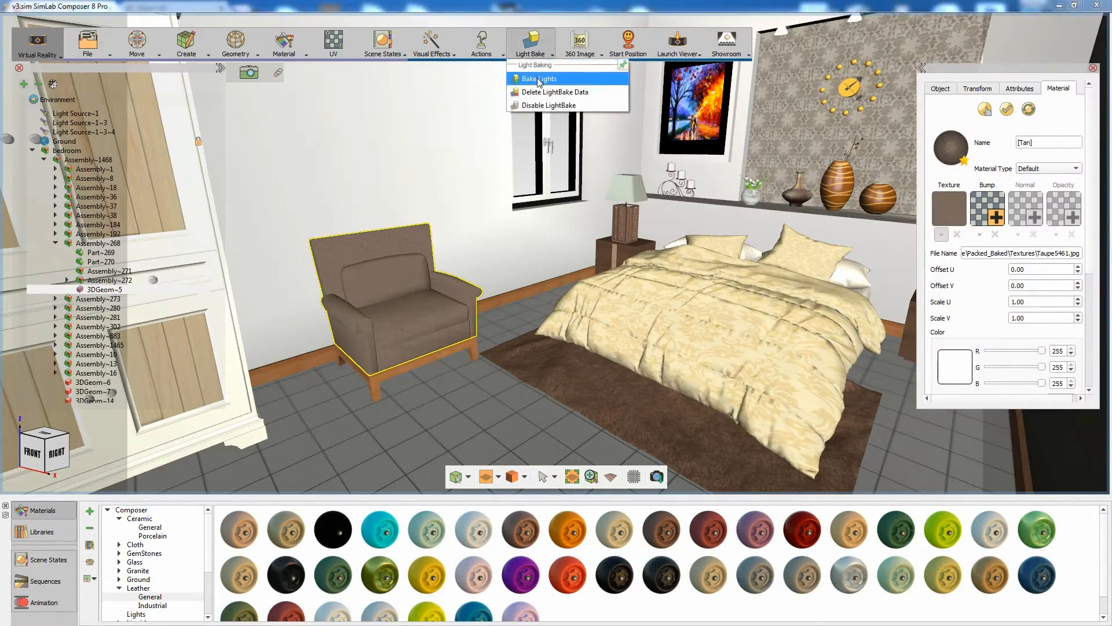
{"action": "left_click", "coordinate": [539, 80]}
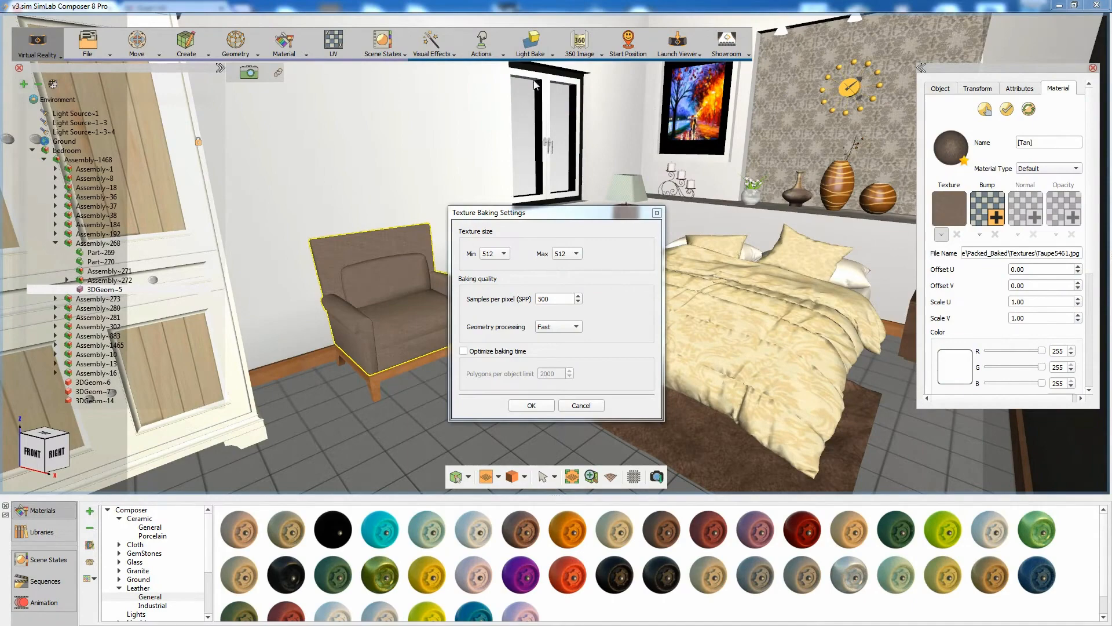
Step: Bake the armchair's lighting with minimum and maximum texture size 1024, 1400 samples per pixel and Fast geometry processing
{"action": "left_click", "coordinate": [503, 255]}
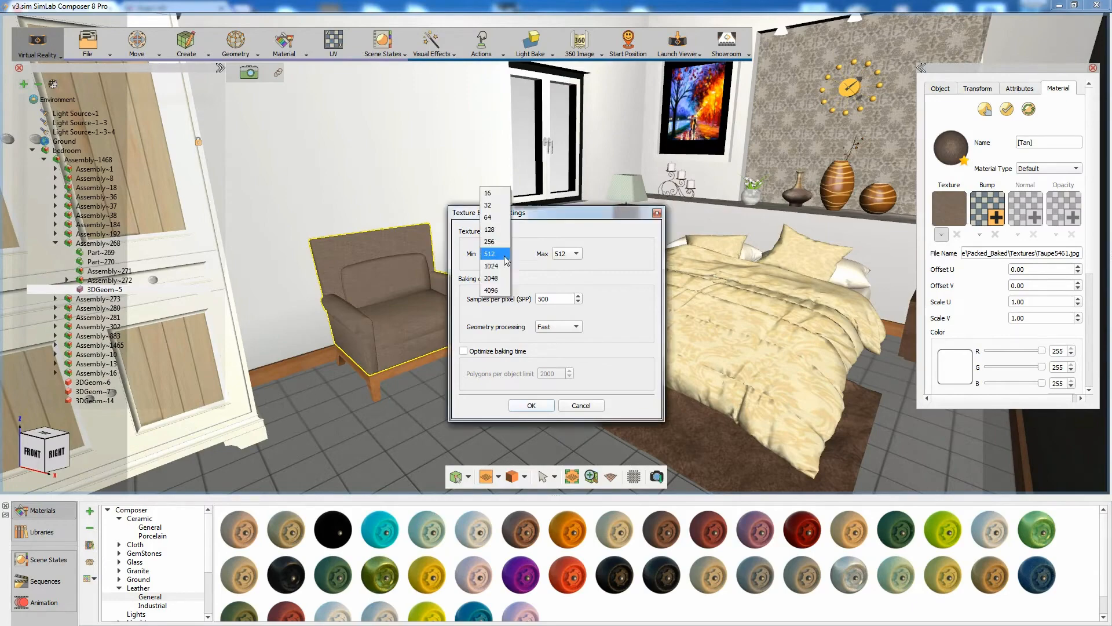
{"action": "left_click", "coordinate": [504, 267]}
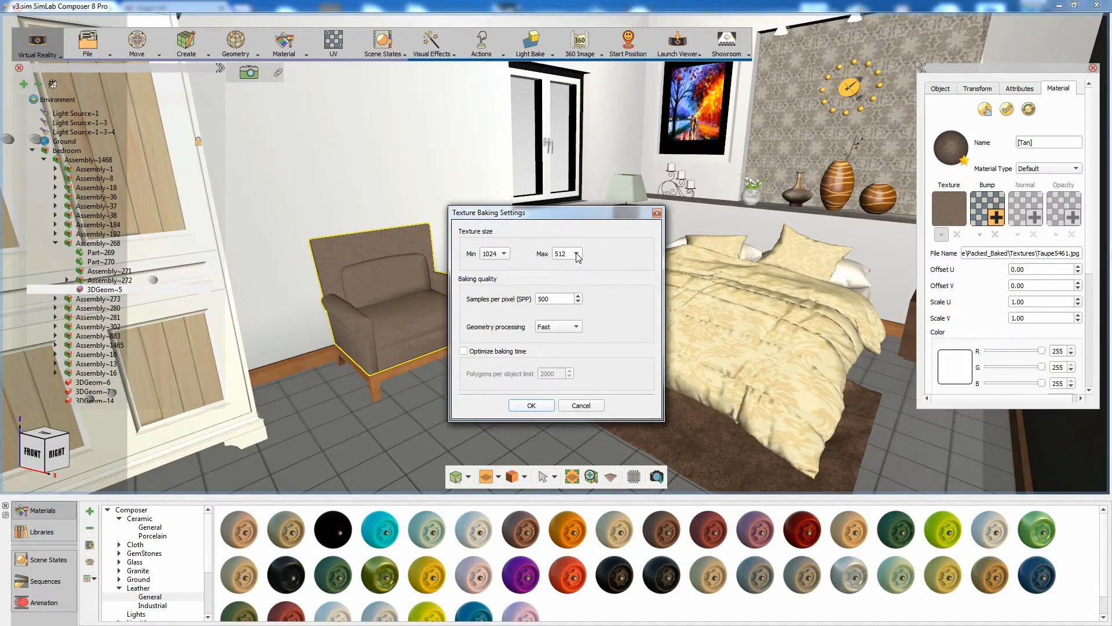
{"action": "left_click", "coordinate": [578, 257]}
{"action": "left_click", "coordinate": [570, 267]}
{"action": "double_click", "coordinate": [559, 298]}
{"action": "type", "text": "1400"}
{"action": "left_click", "coordinate": [567, 326]}
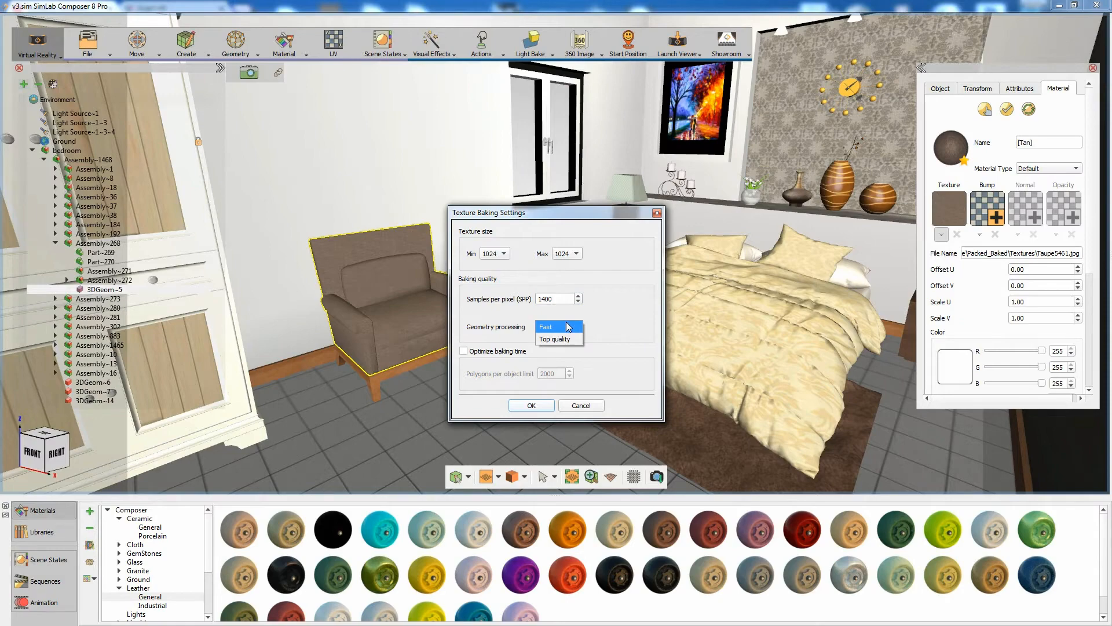
{"action": "left_click", "coordinate": [569, 327]}
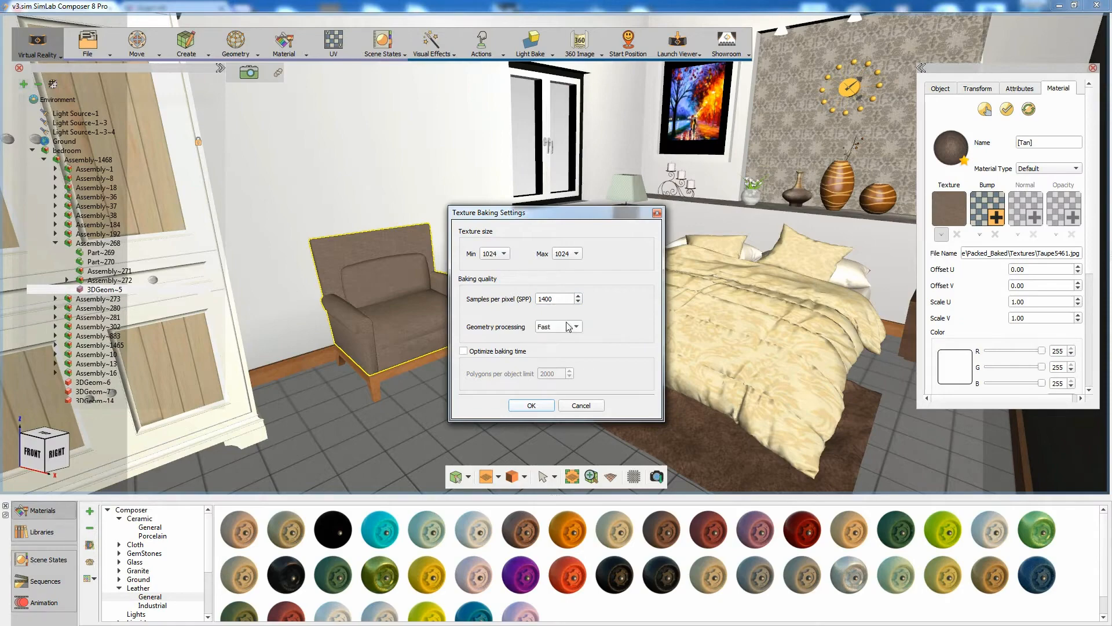
{"action": "left_click", "coordinate": [529, 406]}
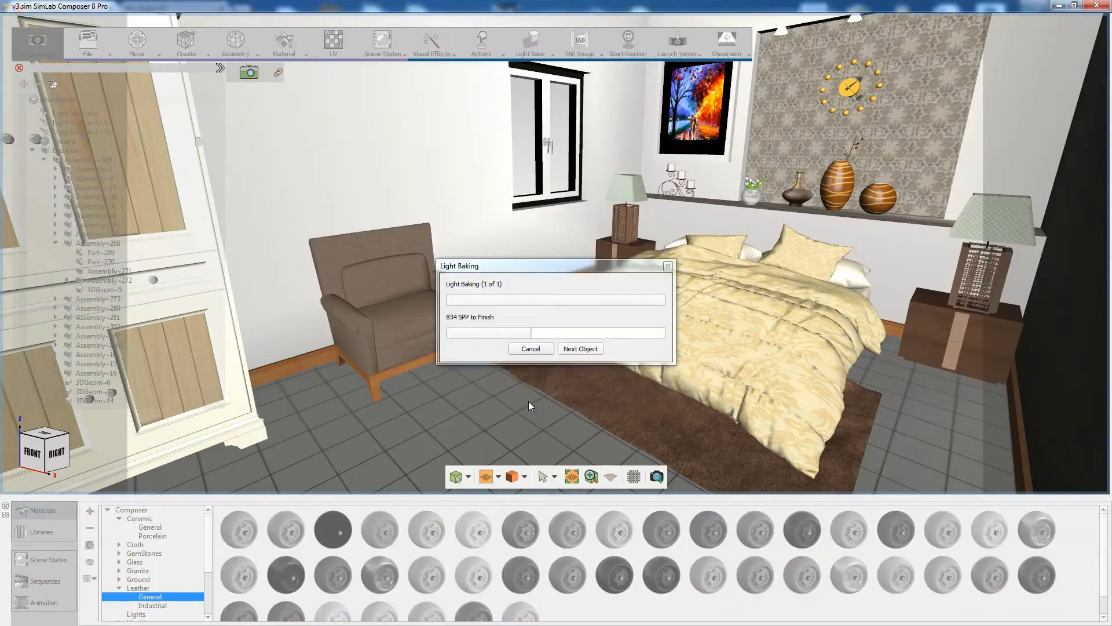
Step: View the baked armchair up close, disabling and re-enabling the light bake to compare its shading
{"action": "middle_click_drag", "start_coordinate": [528, 401], "coordinate": [647, 354]}
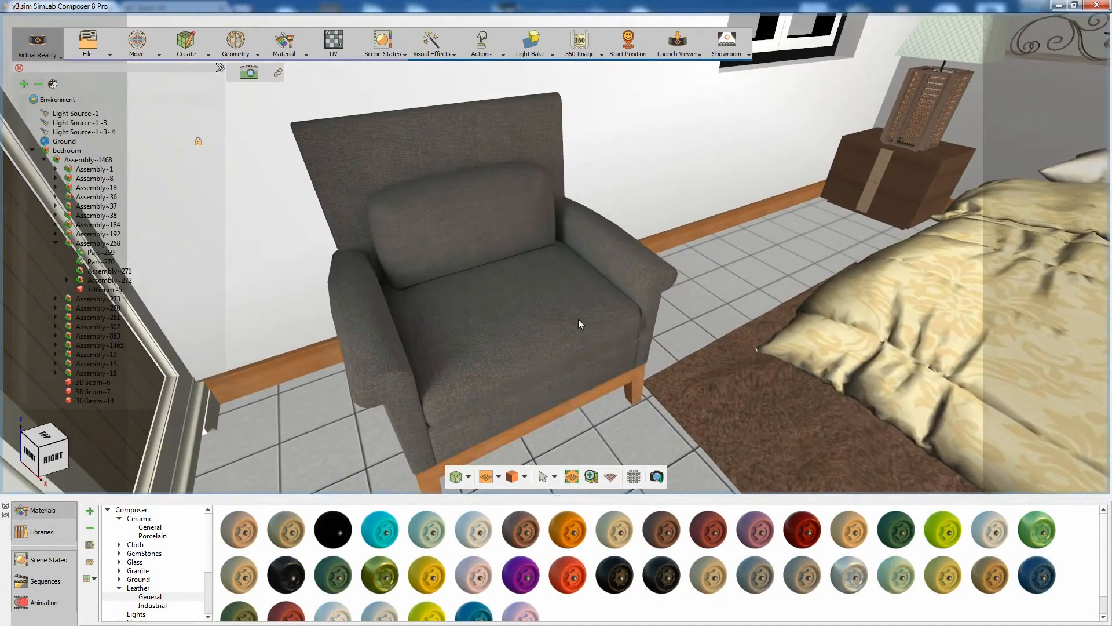
{"action": "left_click", "coordinate": [531, 44]}
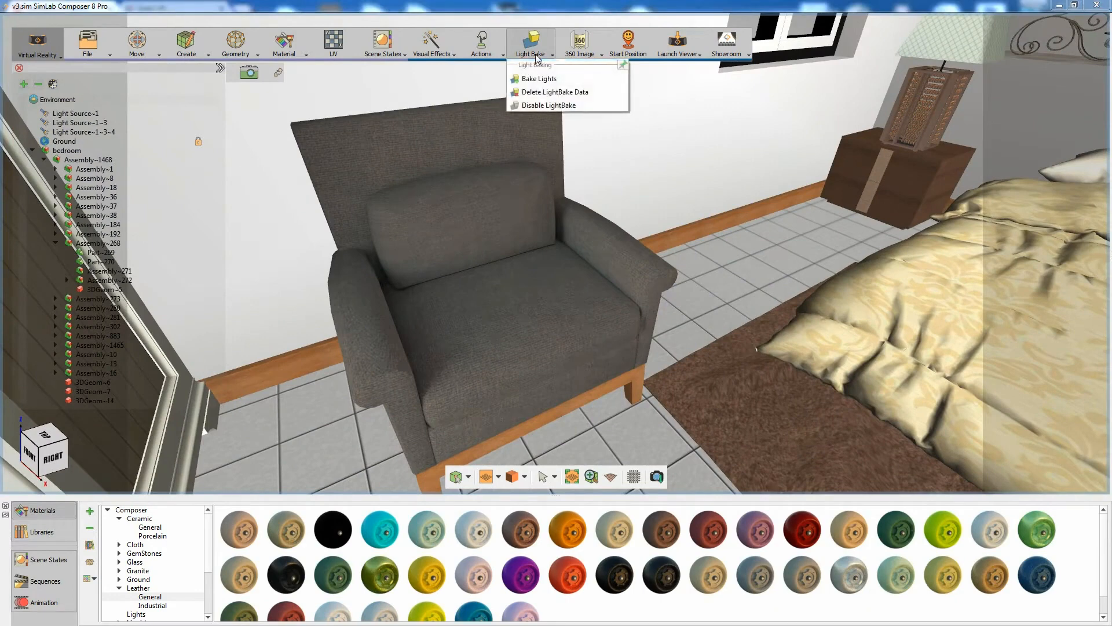
{"action": "left_click", "coordinate": [537, 105]}
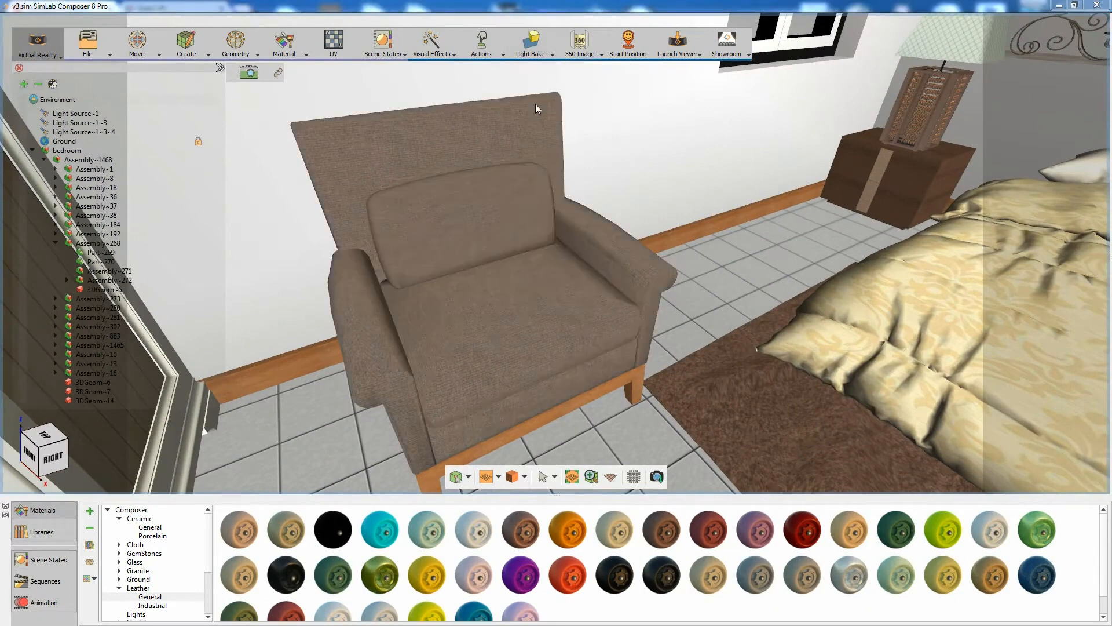
{"action": "left_click", "coordinate": [531, 55]}
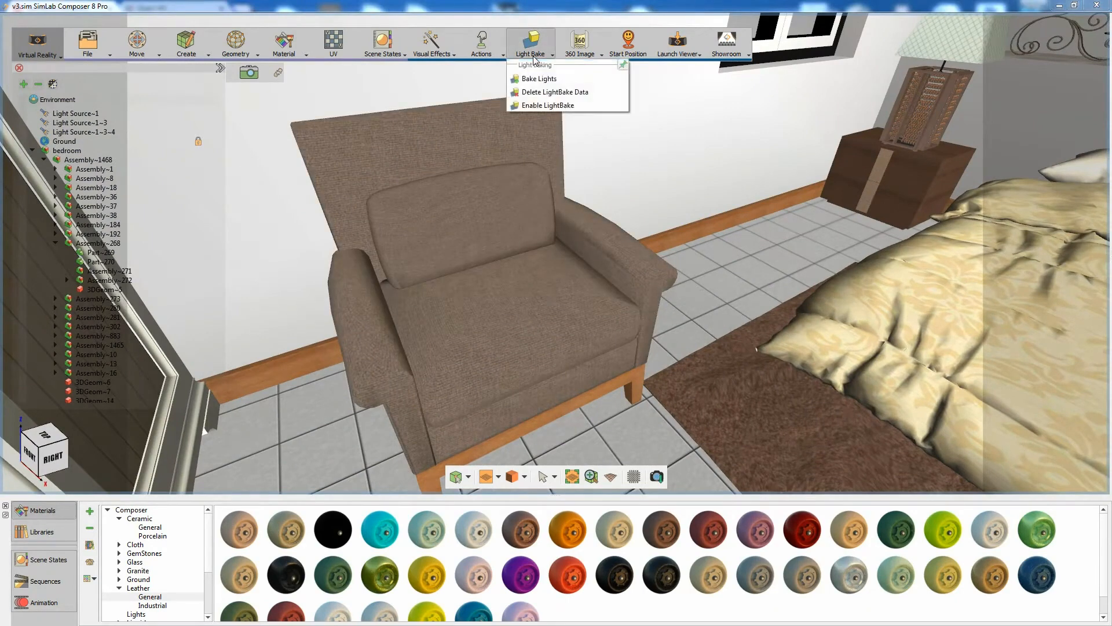
{"action": "left_click", "coordinate": [528, 106]}
Step: Try a light blue leather, Creamy Leather and a dark red leather material on the baked armchair
{"action": "scroll", "coordinate": [526, 93], "scroll_direction": "down", "scroll_amount": 3}
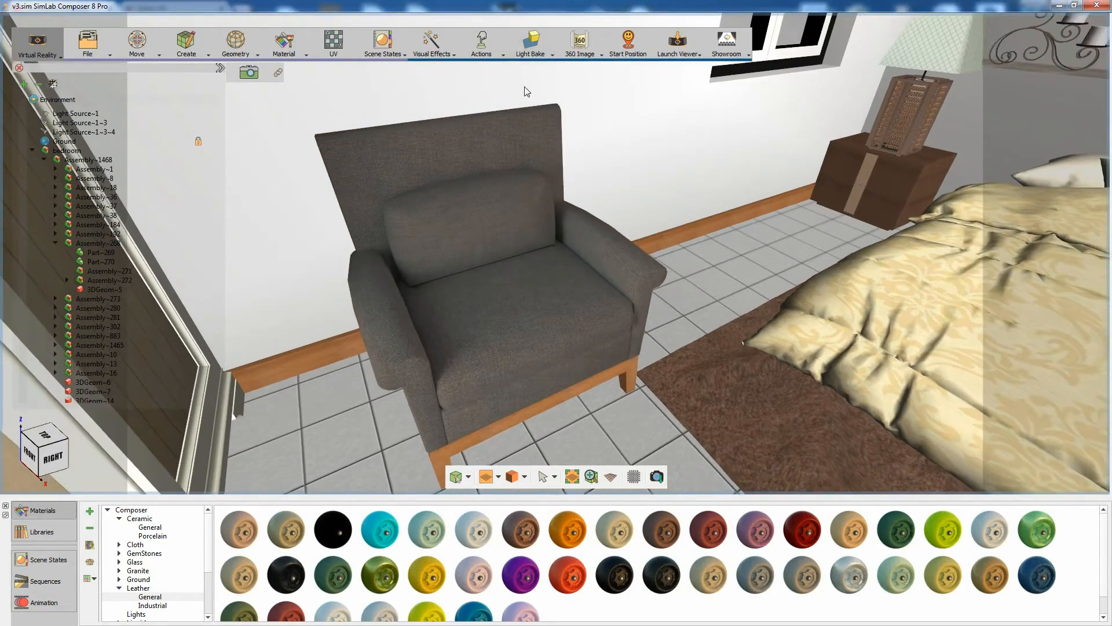
{"action": "left_click_drag", "start_coordinate": [474, 530], "coordinate": [475, 353]}
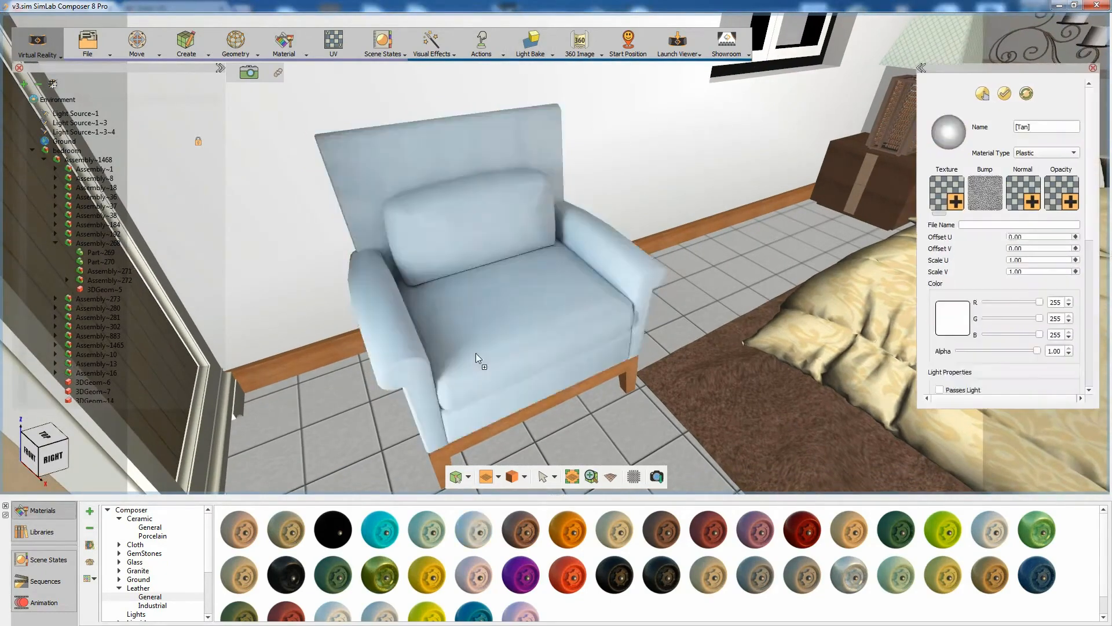
{"action": "scroll", "coordinate": [475, 336], "scroll_direction": "down", "scroll_amount": 3}
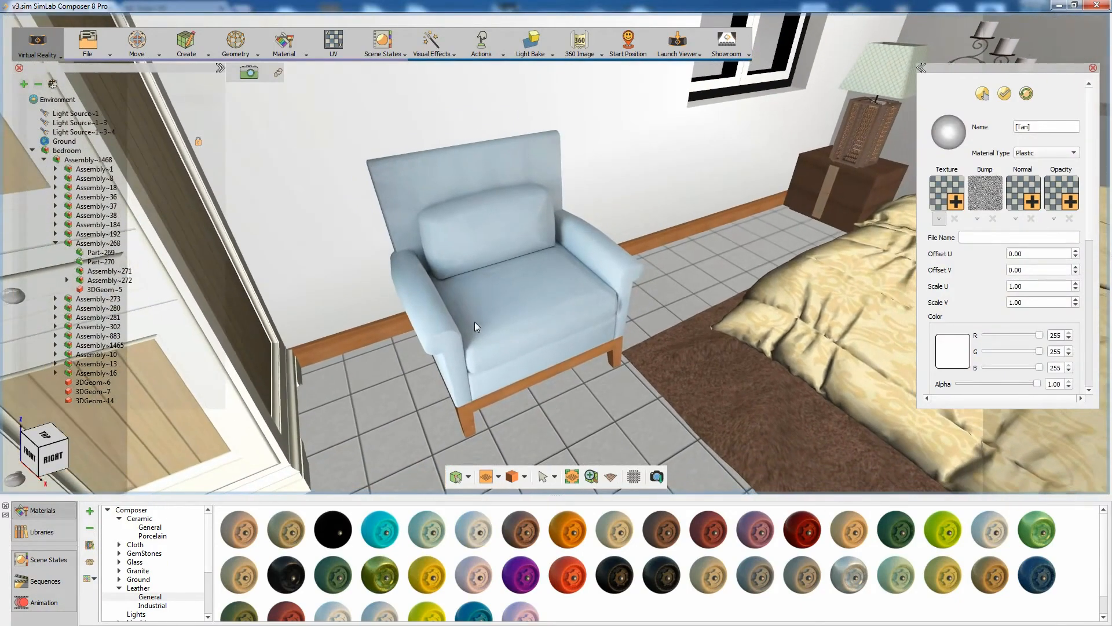
{"action": "left_click_drag", "start_coordinate": [612, 532], "coordinate": [564, 391]}
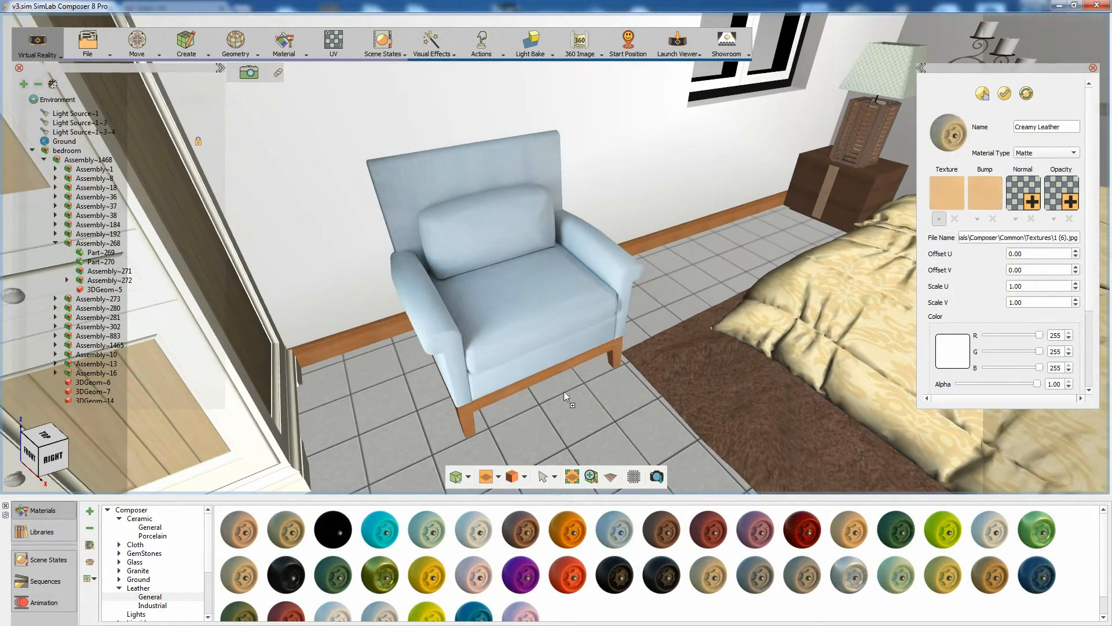
{"action": "left_click_drag", "start_coordinate": [524, 321], "coordinate": [523, 321]}
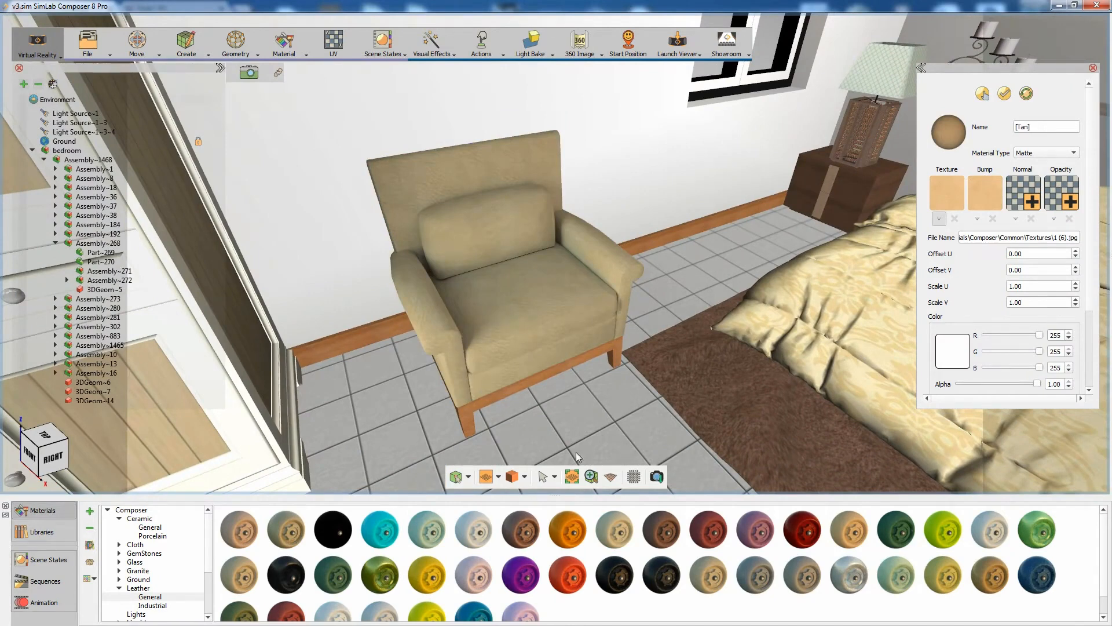
{"action": "left_click_drag", "start_coordinate": [704, 528], "coordinate": [541, 310]}
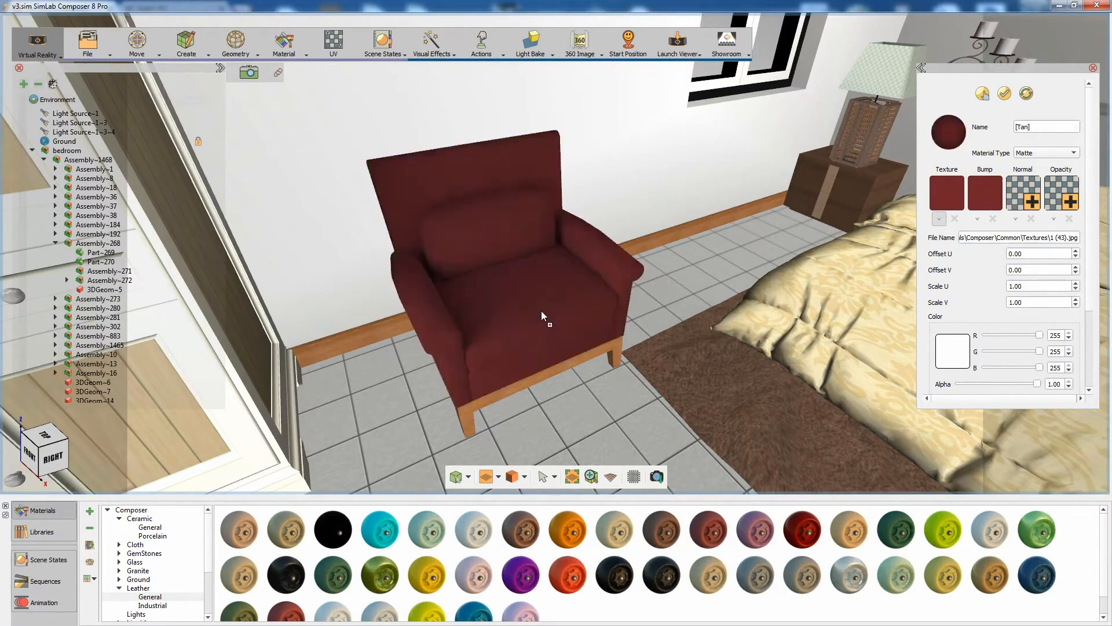
Step: Disable and re-enable the light bake to compare the shading on the red leather armchair
{"action": "left_click", "coordinate": [531, 43]}
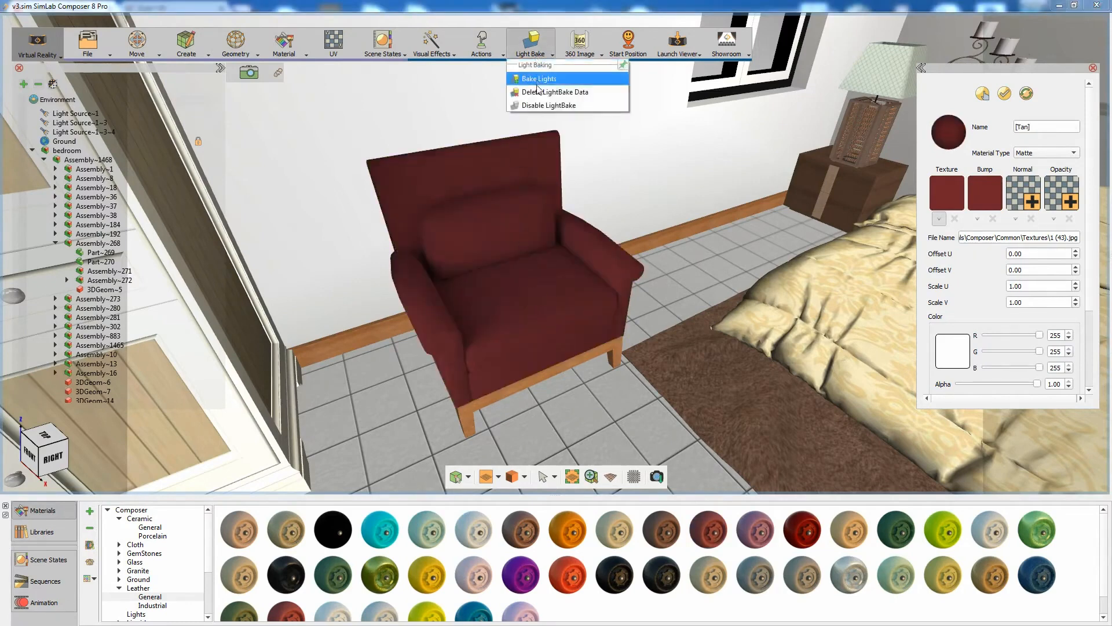
{"action": "left_click", "coordinate": [539, 106]}
{"action": "left_click", "coordinate": [533, 57]}
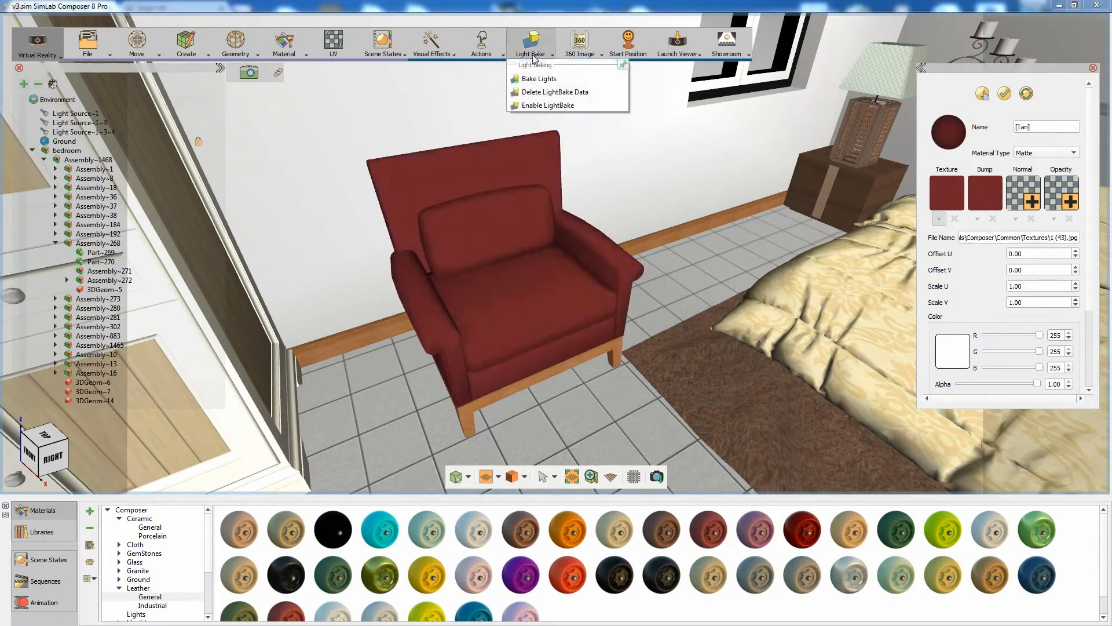
{"action": "left_click", "coordinate": [530, 106]}
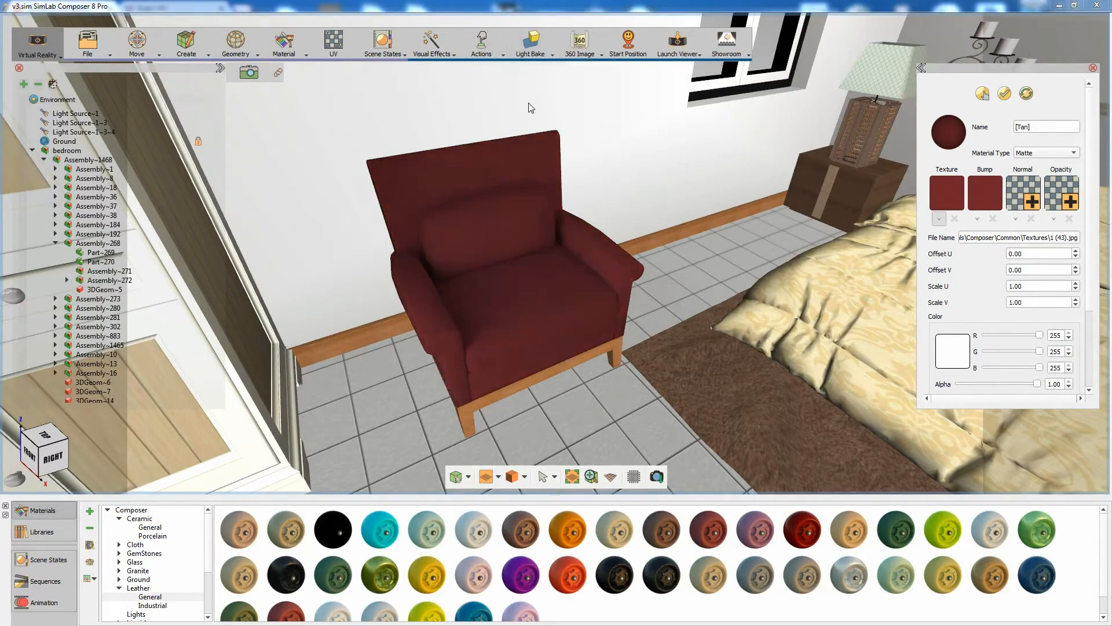
Step: Apply a brown general leather material to the armchair's upholstery
{"action": "left_click_drag", "start_coordinate": [793, 572], "coordinate": [662, 284]}
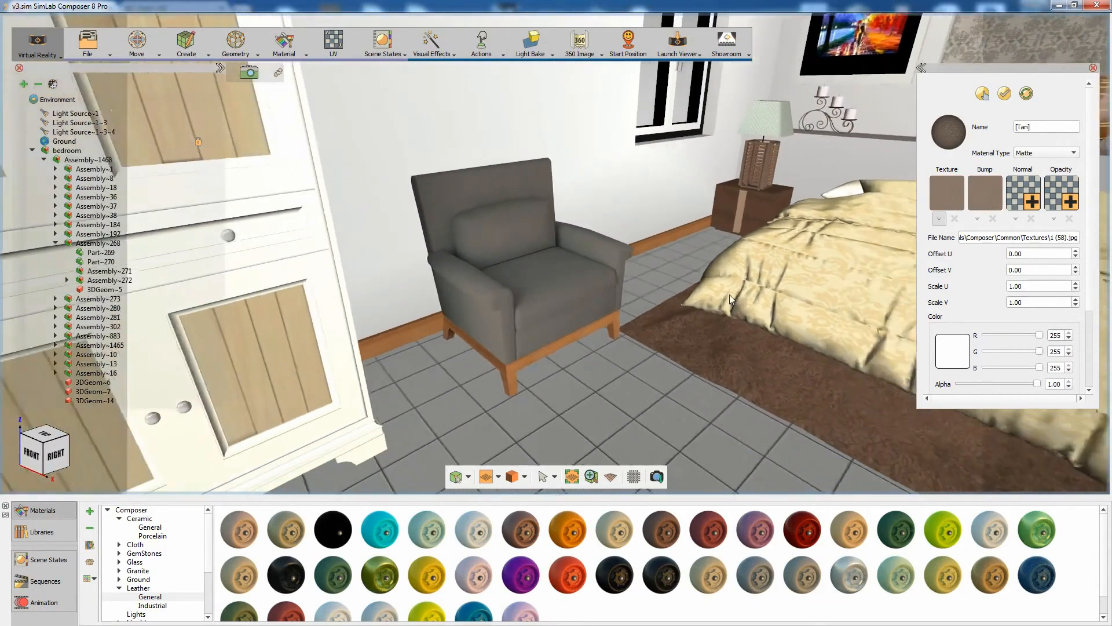
{"action": "left_click_drag", "start_coordinate": [729, 294], "coordinate": [407, 270]}
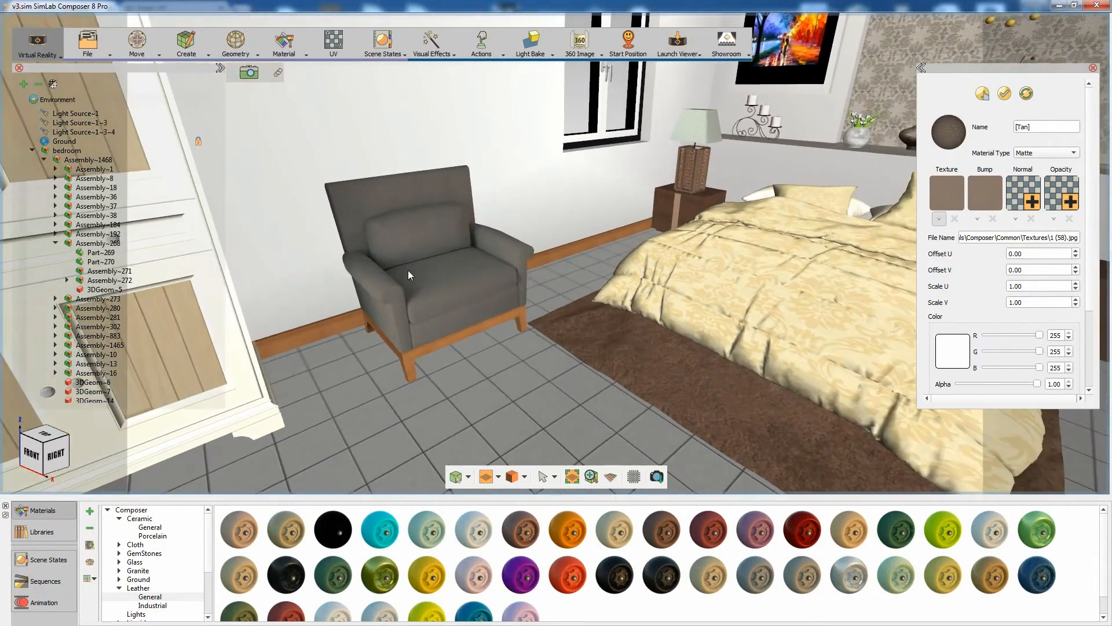
Step: Bake the lighting of the whole bedroom model with a minimum texture size of 256 and a larger maximum texture size
{"action": "left_click", "coordinate": [70, 151]}
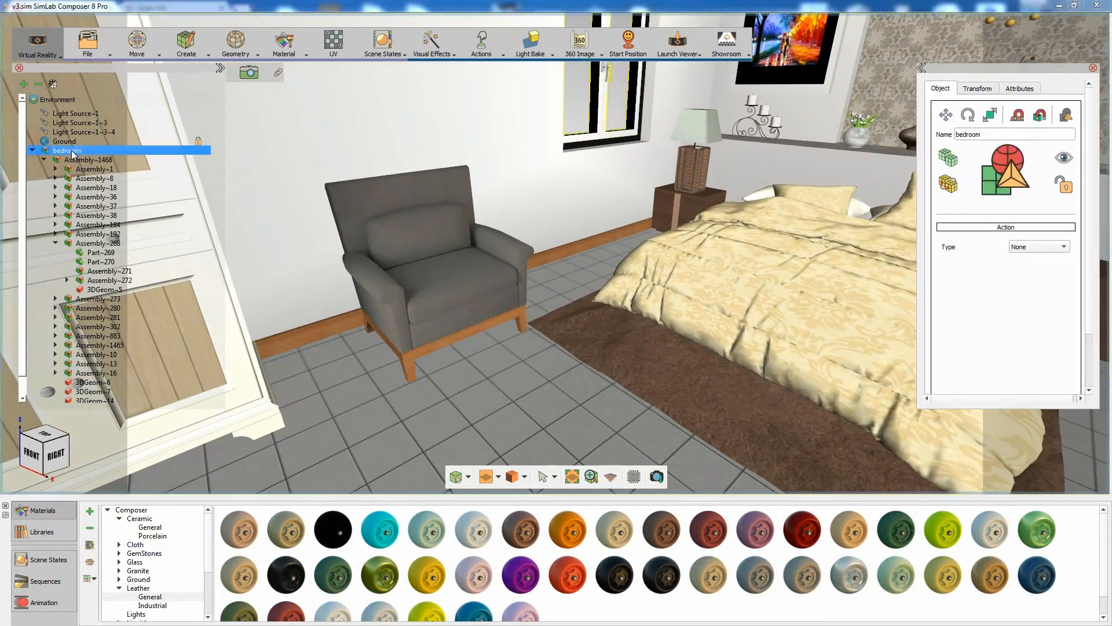
{"action": "left_click", "coordinate": [532, 56]}
{"action": "left_click", "coordinate": [539, 79]}
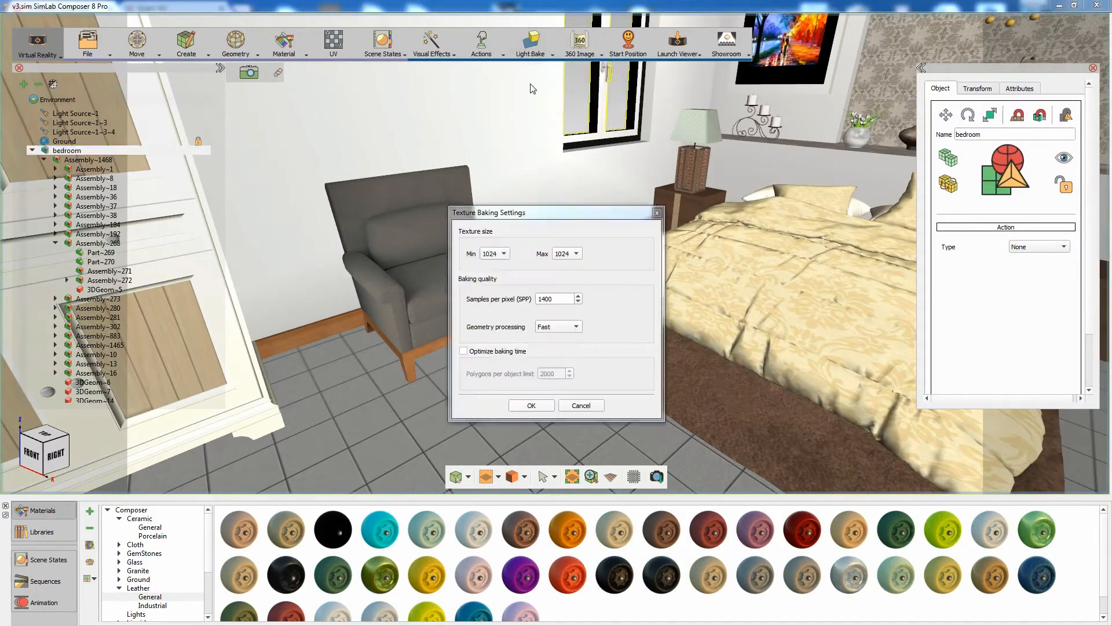
{"action": "left_click", "coordinate": [493, 254]}
{"action": "left_click", "coordinate": [488, 231]}
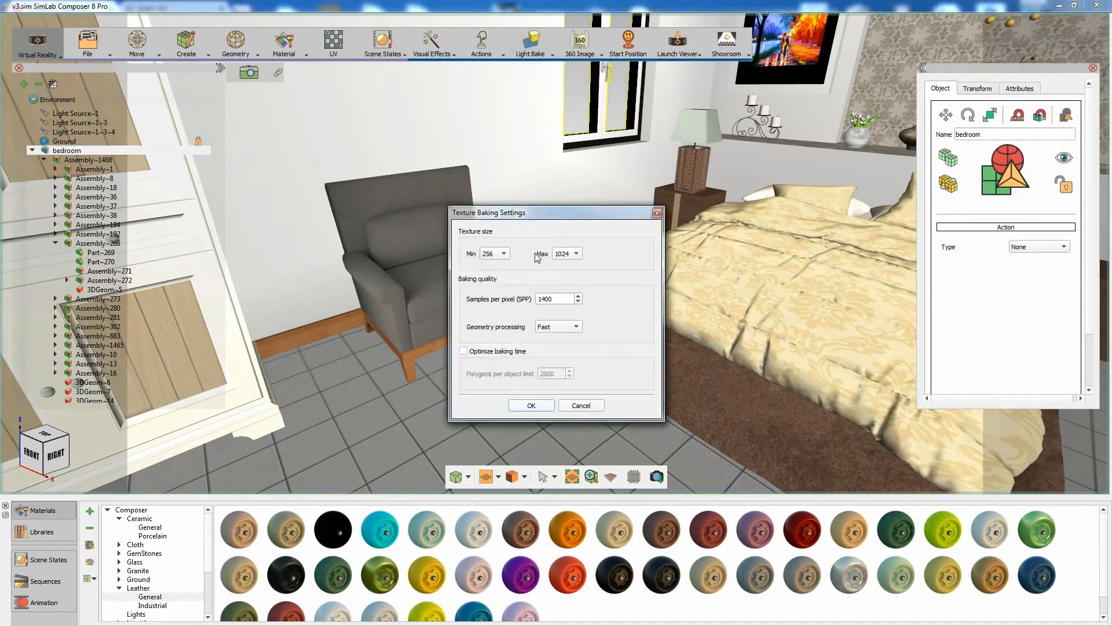
{"action": "left_click", "coordinate": [564, 254]}
{"action": "left_click", "coordinate": [563, 266]}
{"action": "left_click", "coordinate": [531, 406]}
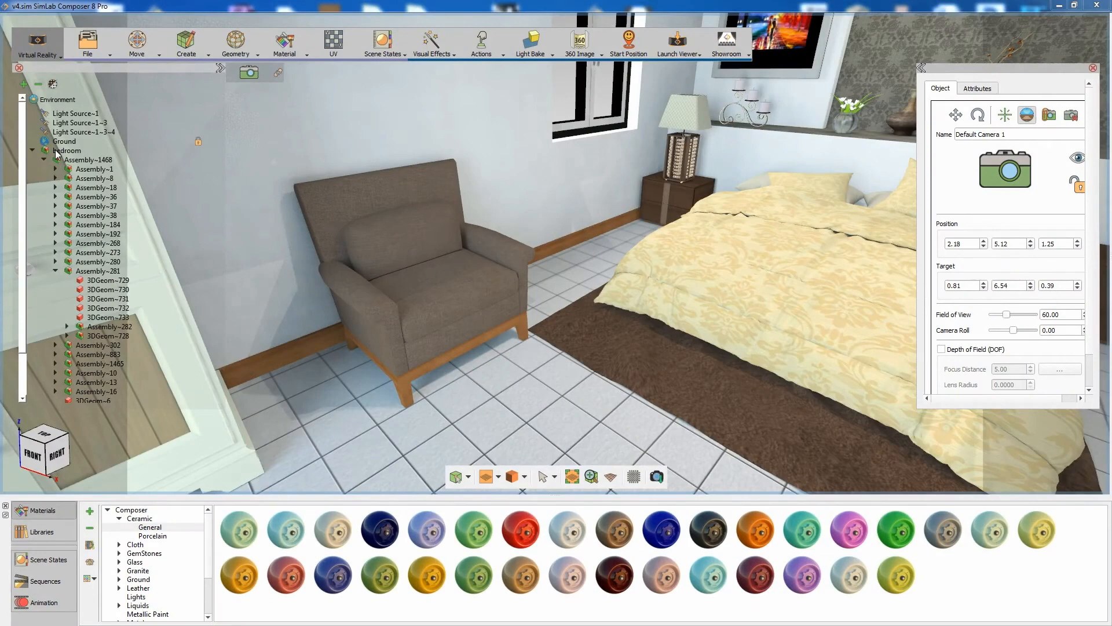
Step: Select the bedroom model and examine the baked lighting around the armchair, bed, window and wall shelf
{"action": "left_click", "coordinate": [66, 151]}
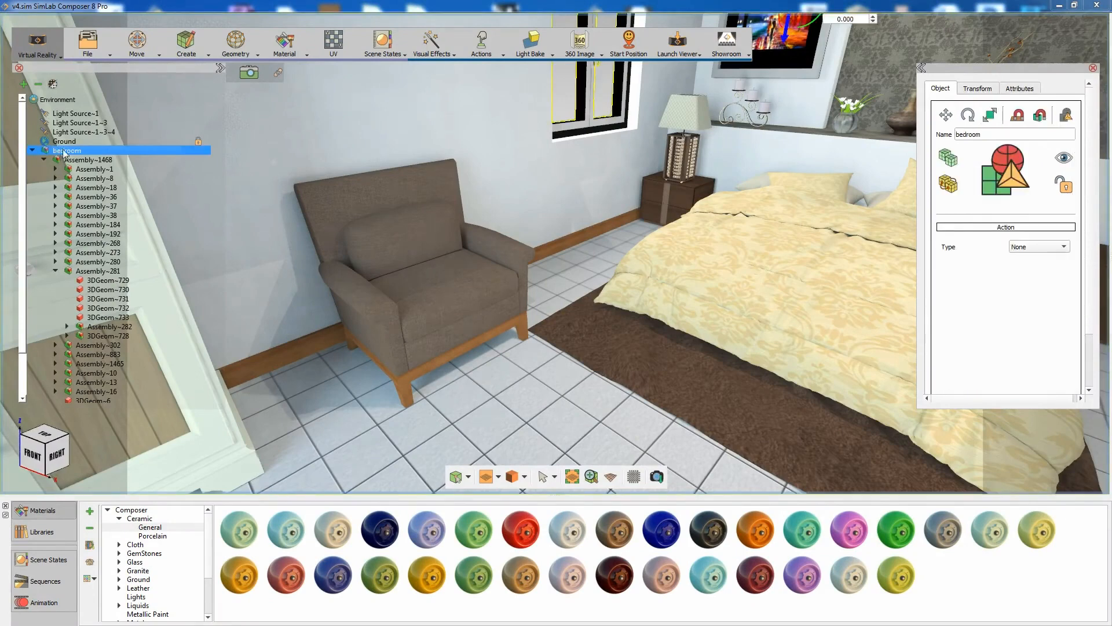
{"action": "left_click", "coordinate": [555, 390]}
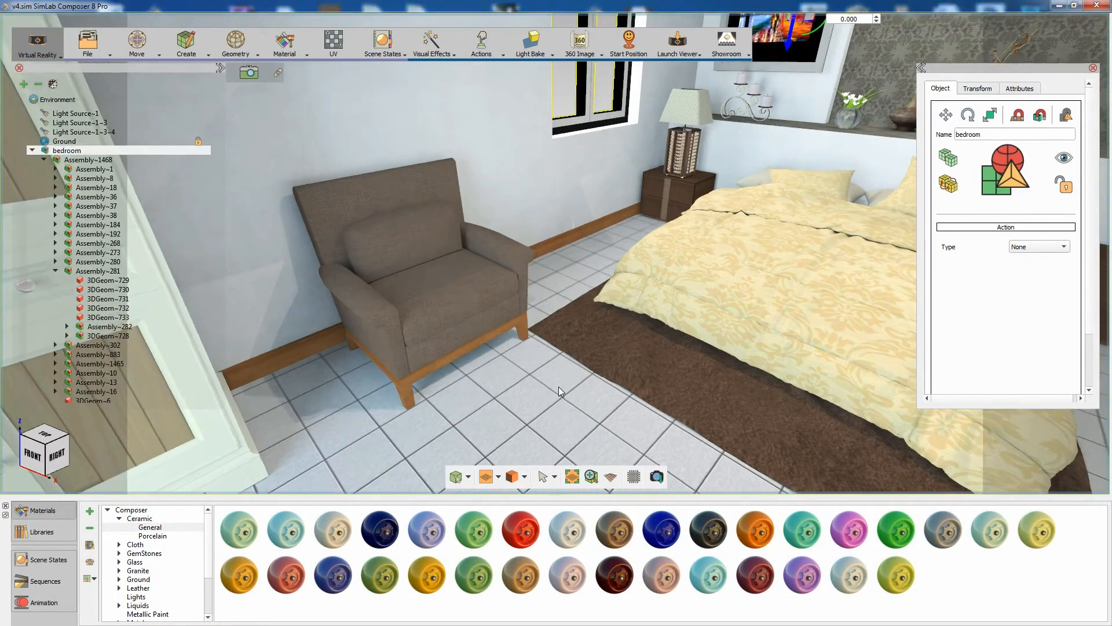
{"action": "middle_click_drag", "start_coordinate": [768, 268], "coordinate": [340, 378]}
{"action": "middle_click_drag", "start_coordinate": [591, 267], "coordinate": [429, 307]}
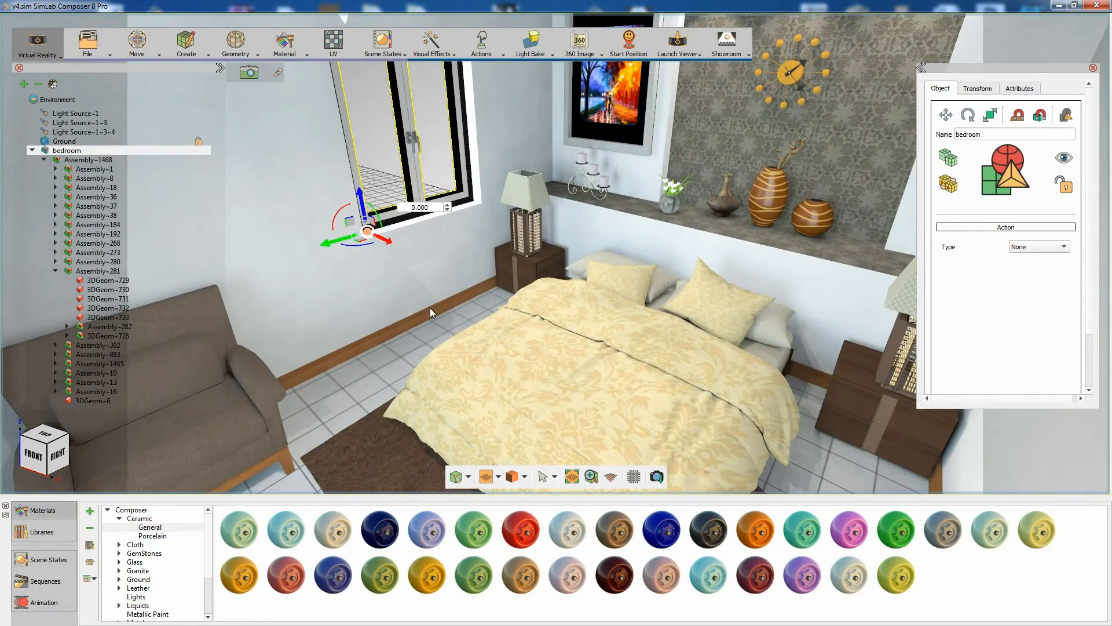
{"action": "scroll", "coordinate": [430, 307], "scroll_direction": "up", "scroll_amount": 3}
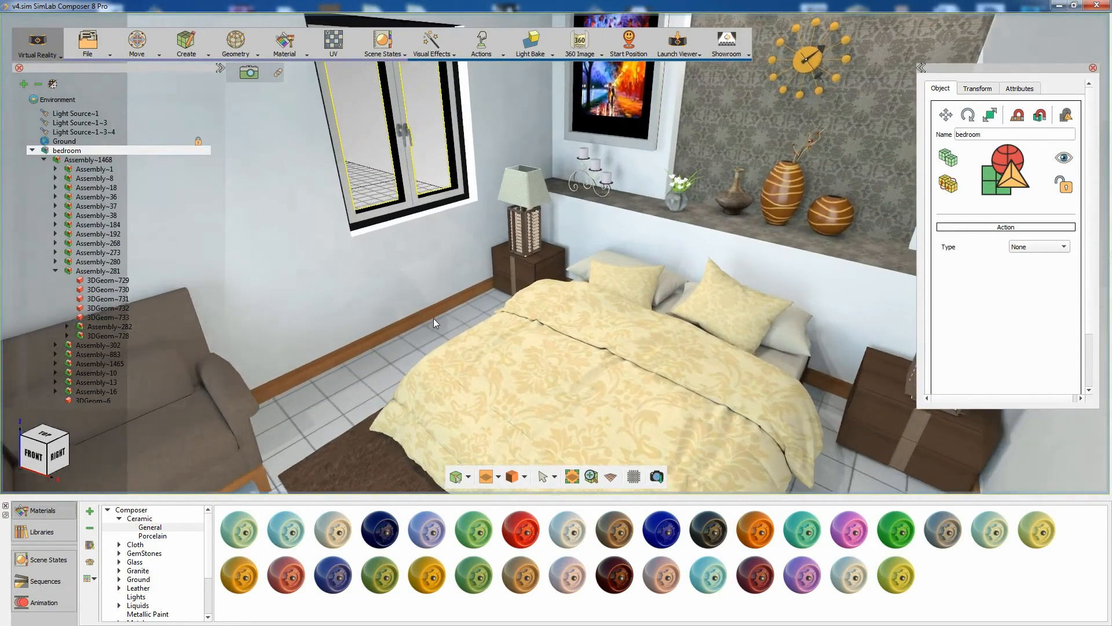
{"action": "middle_click_drag", "start_coordinate": [567, 281], "coordinate": [495, 289]}
{"action": "scroll", "coordinate": [495, 294], "scroll_direction": "up", "scroll_amount": 2}
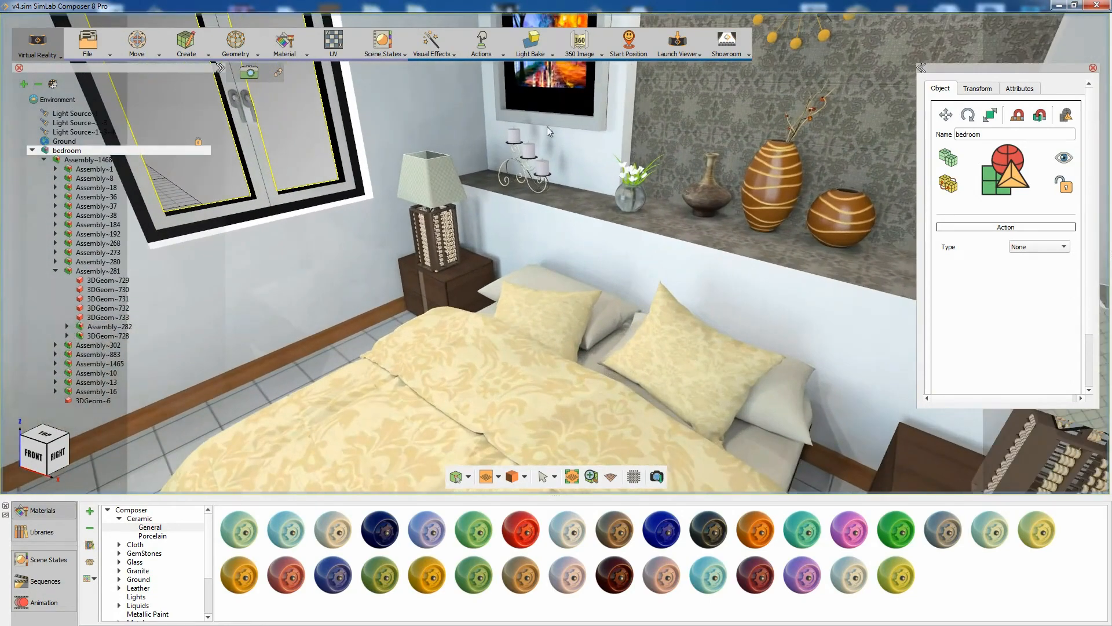
Step: Disable and re-enable the light bake to compare the shading around the bed, lamps and wall shelf
{"action": "left_click", "coordinate": [551, 44]}
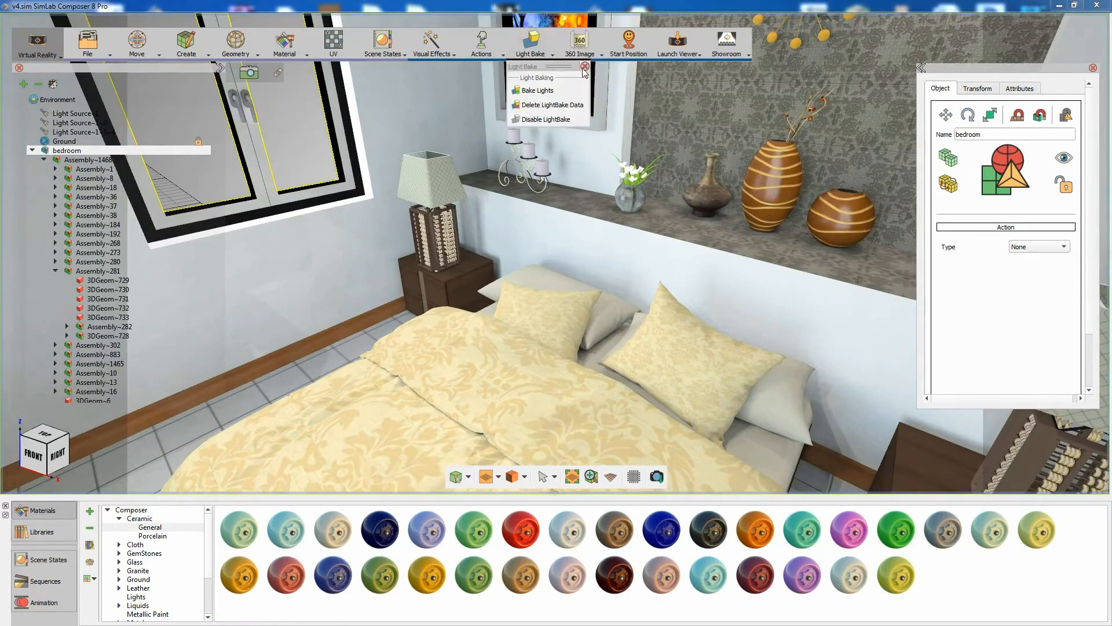
{"action": "left_click_drag", "start_coordinate": [556, 66], "coordinate": [850, 98]}
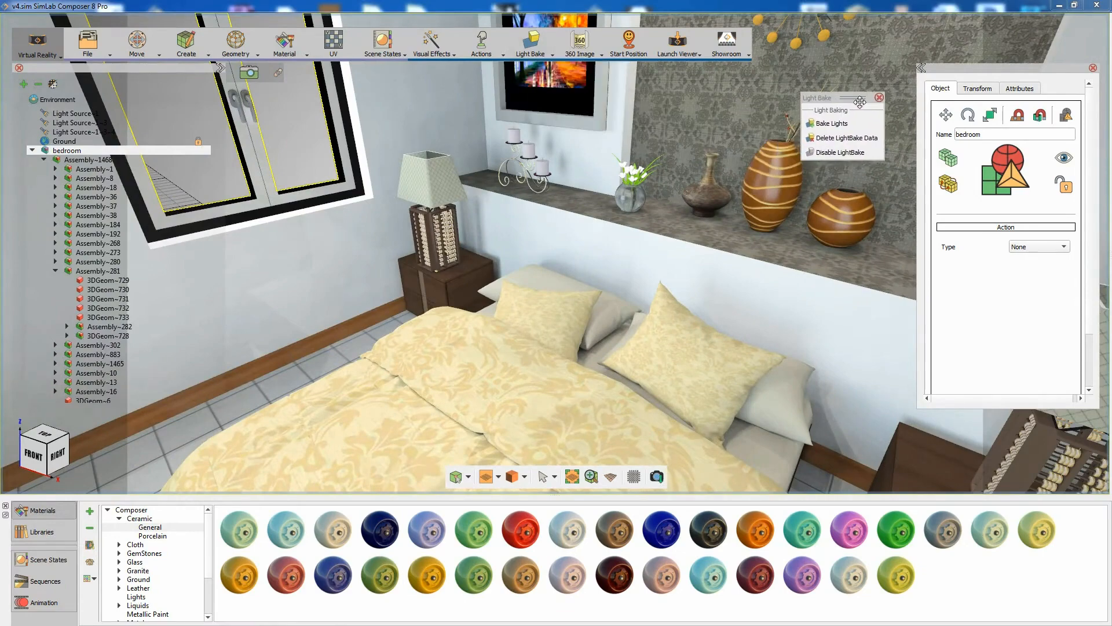
{"action": "left_click", "coordinate": [843, 153]}
{"action": "left_click_drag", "start_coordinate": [688, 274], "coordinate": [806, 179]}
{"action": "left_click", "coordinate": [850, 152]}
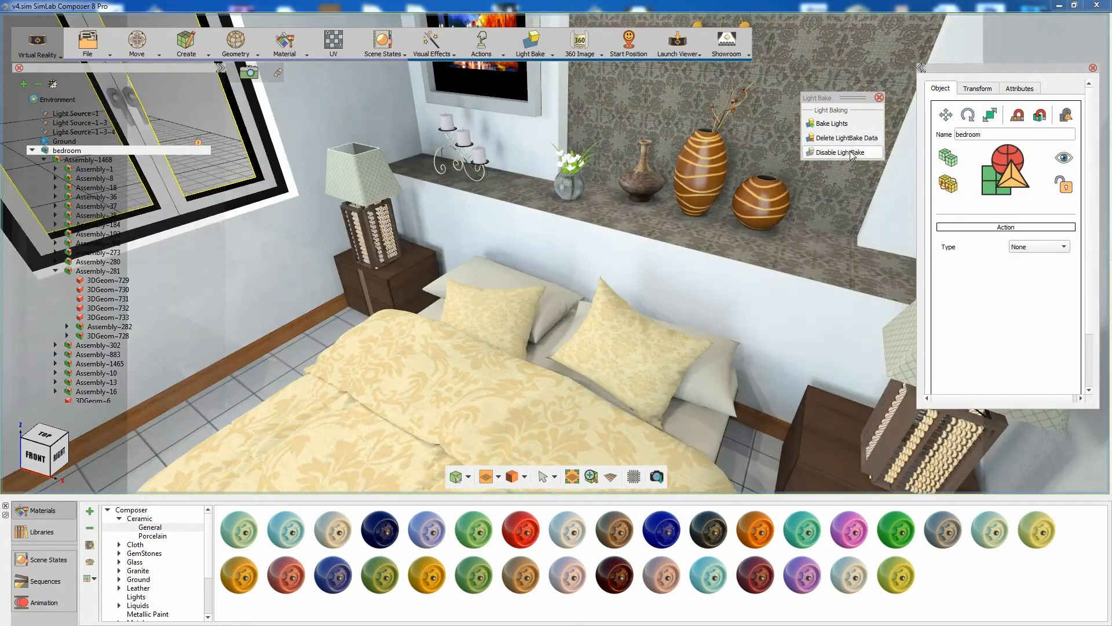
{"action": "mouse_move", "coordinate": [602, 317]}
{"action": "left_mouse_down"}
{"action": "mouse_move", "coordinate": [715, 359]}
{"action": "mouse_move", "coordinate": [657, 336]}
{"action": "mouse_move", "coordinate": [746, 253]}
{"action": "mouse_move", "coordinate": [575, 410]}
{"action": "mouse_move", "coordinate": [687, 272]}
{"action": "mouse_move", "coordinate": [638, 321]}
{"action": "mouse_move", "coordinate": [860, 166]}
{"action": "left_mouse_up"}
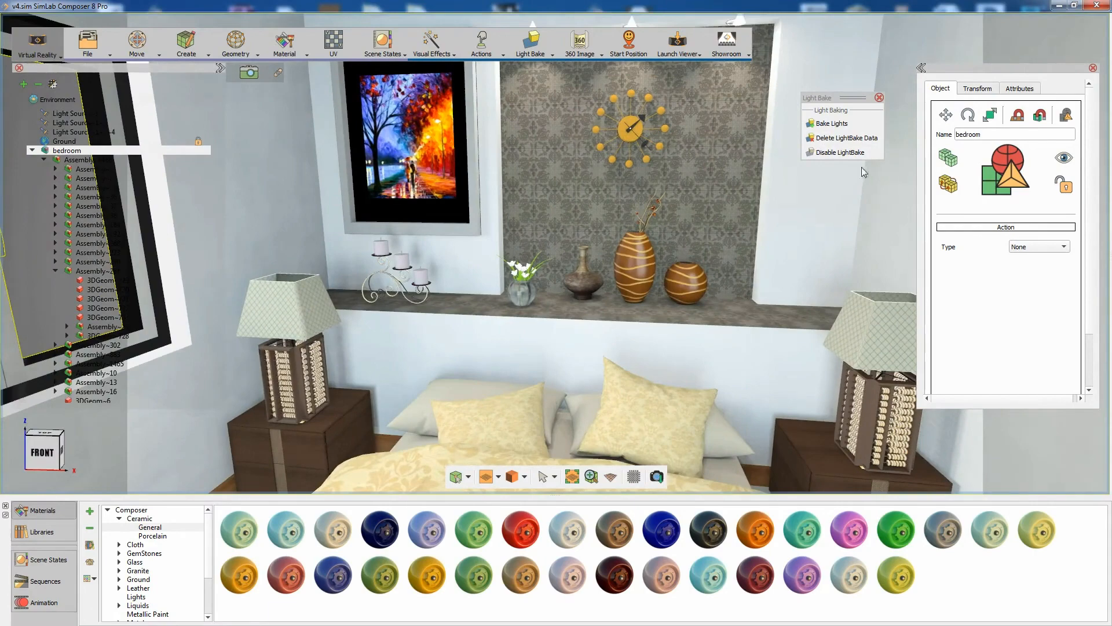
{"action": "left_click", "coordinate": [835, 153]}
{"action": "left_click", "coordinate": [835, 153]}
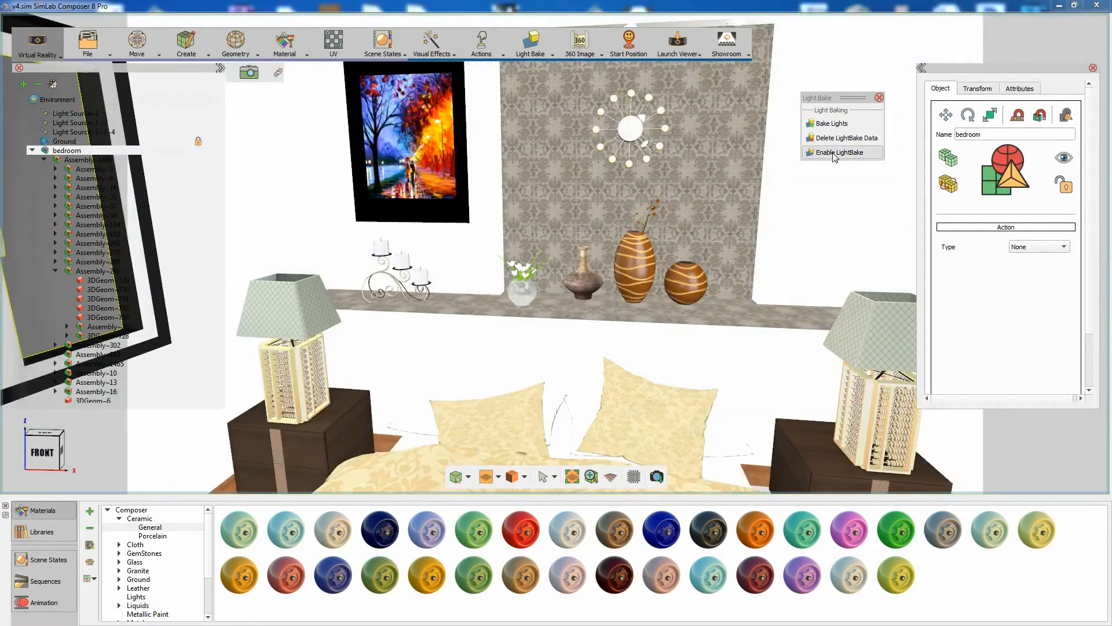
Step: Change the colour of the white matte wall behind the bed to peach, RGB 255, 224, 185
{"action": "mouse_move", "coordinate": [601, 341]}
{"action": "left_mouse_down"}
{"action": "mouse_move", "coordinate": [465, 372]}
{"action": "mouse_move", "coordinate": [585, 178]}
{"action": "mouse_move", "coordinate": [520, 232]}
{"action": "mouse_move", "coordinate": [666, 189]}
{"action": "mouse_move", "coordinate": [482, 297]}
{"action": "mouse_move", "coordinate": [539, 325]}
{"action": "left_mouse_up"}
{"action": "left_click", "coordinate": [558, 312]}
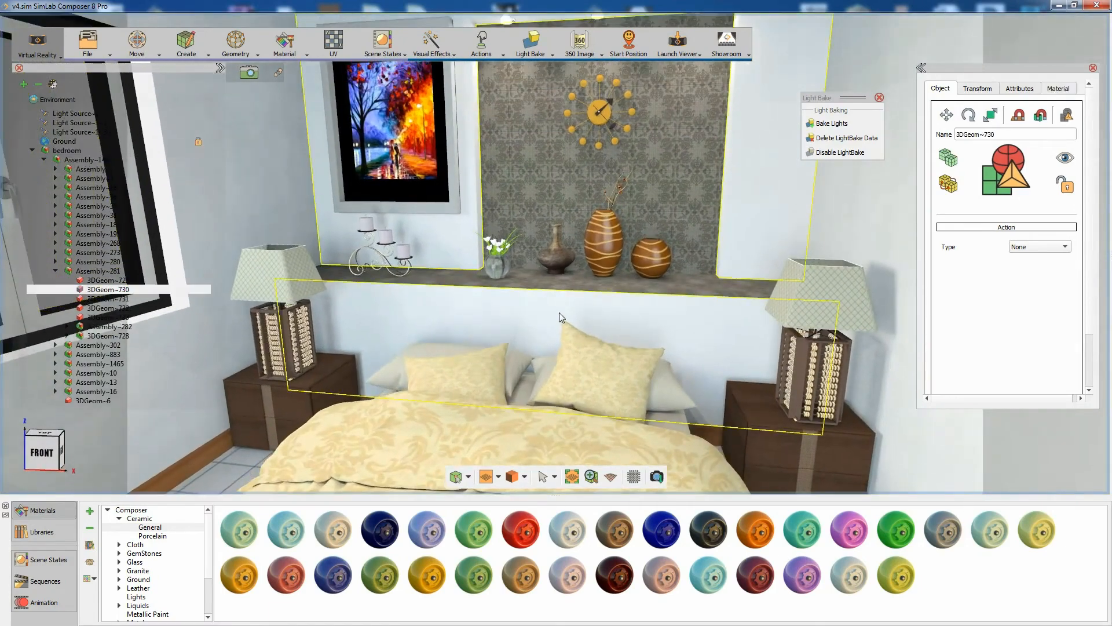
{"action": "left_click", "coordinate": [1058, 91]}
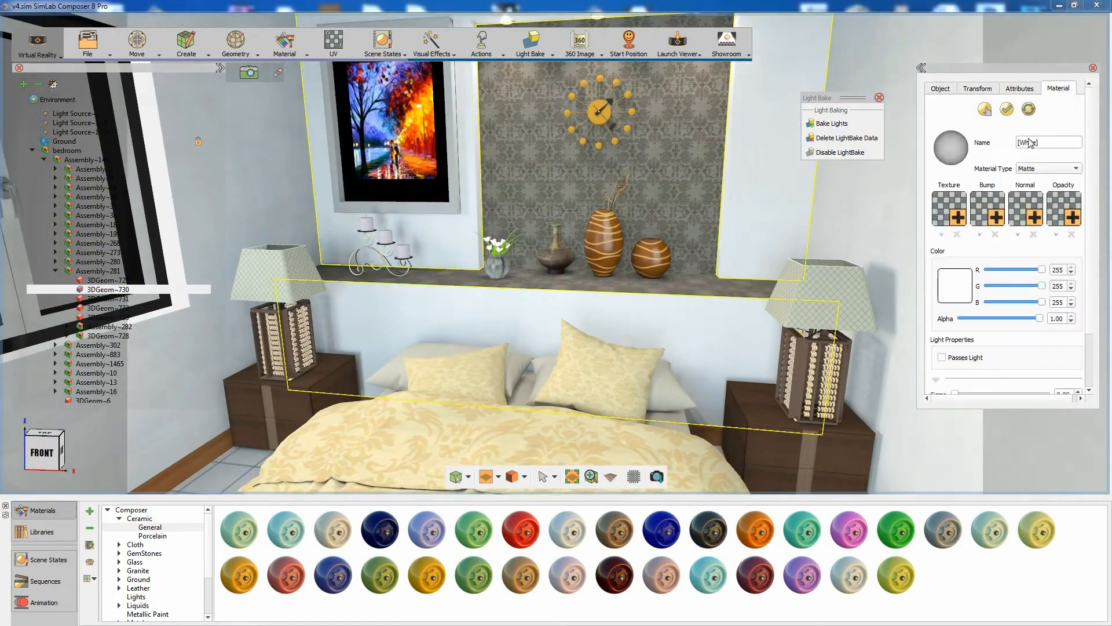
{"action": "left_click", "coordinate": [954, 286]}
{"action": "left_click", "coordinate": [1068, 215]}
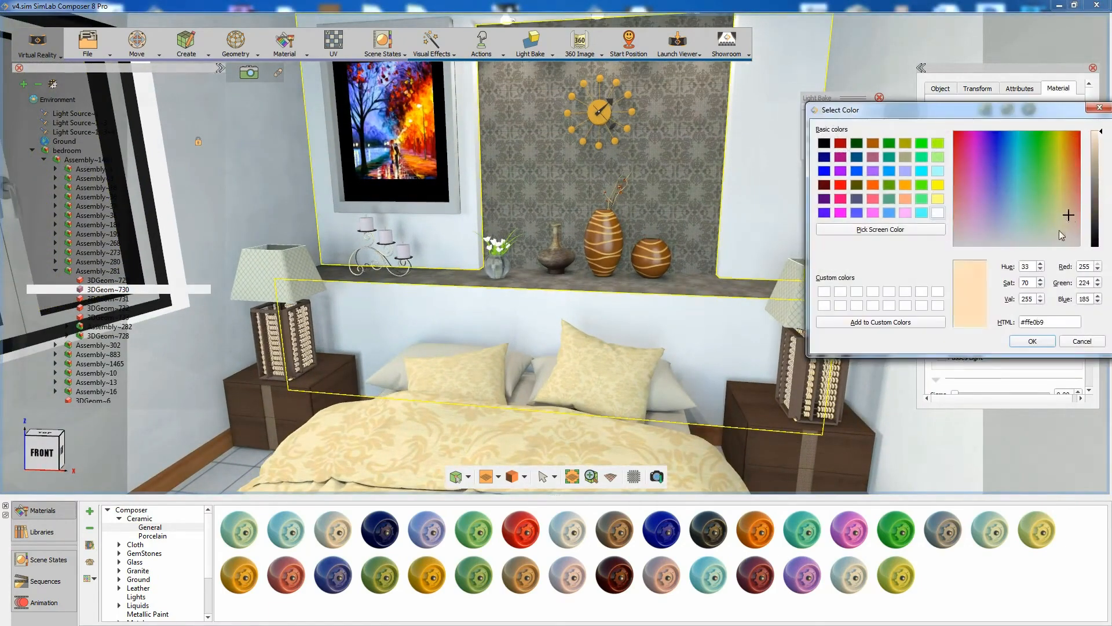
{"action": "left_click", "coordinate": [1030, 342]}
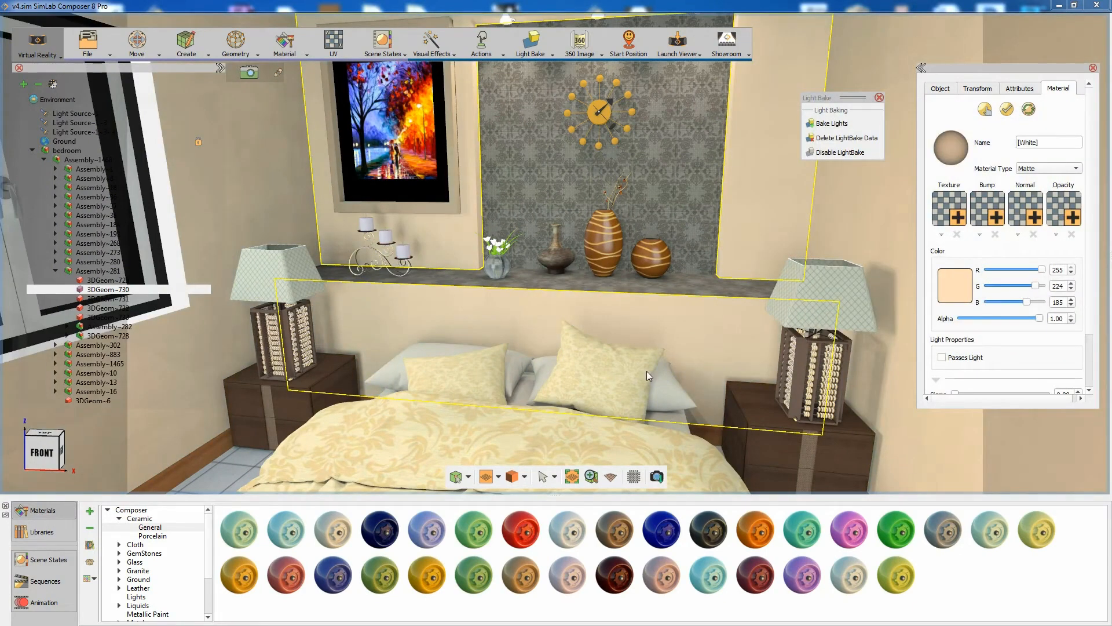
{"action": "left_click_drag", "start_coordinate": [647, 369], "coordinate": [748, 333]}
Step: Lighten the wall material's colour to a pale cream, RGB 255, 250, 228
{"action": "left_click", "coordinate": [947, 291]}
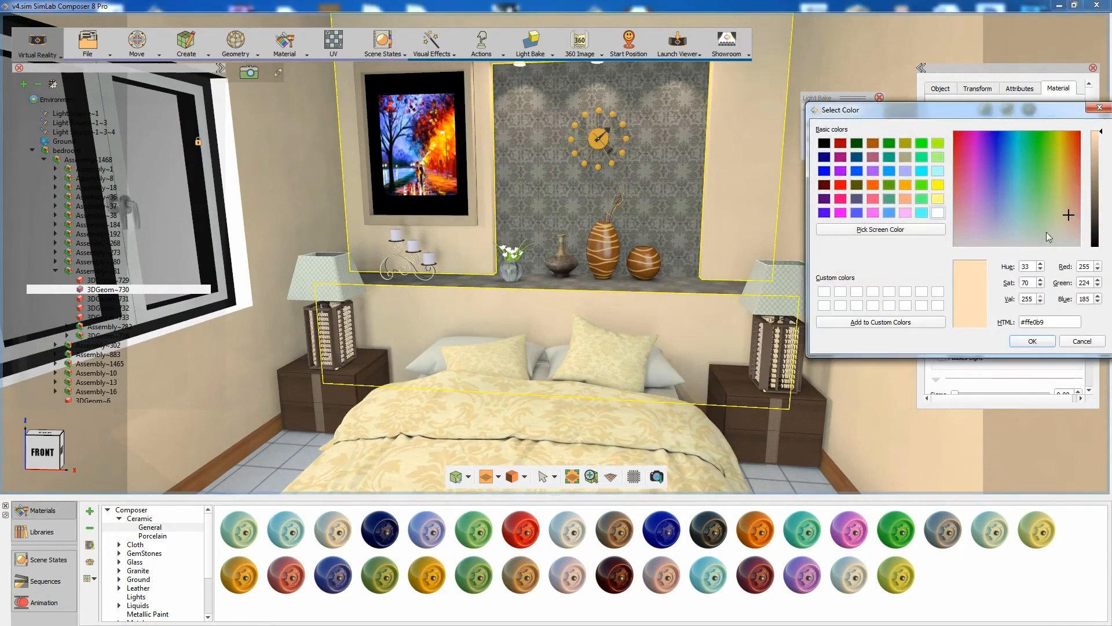
{"action": "mouse_move", "coordinate": [1066, 216]}
{"action": "left_mouse_down"}
{"action": "mouse_move", "coordinate": [1052, 228]}
{"action": "mouse_move", "coordinate": [1066, 237]}
{"action": "left_mouse_up"}
{"action": "left_click", "coordinate": [1032, 340]}
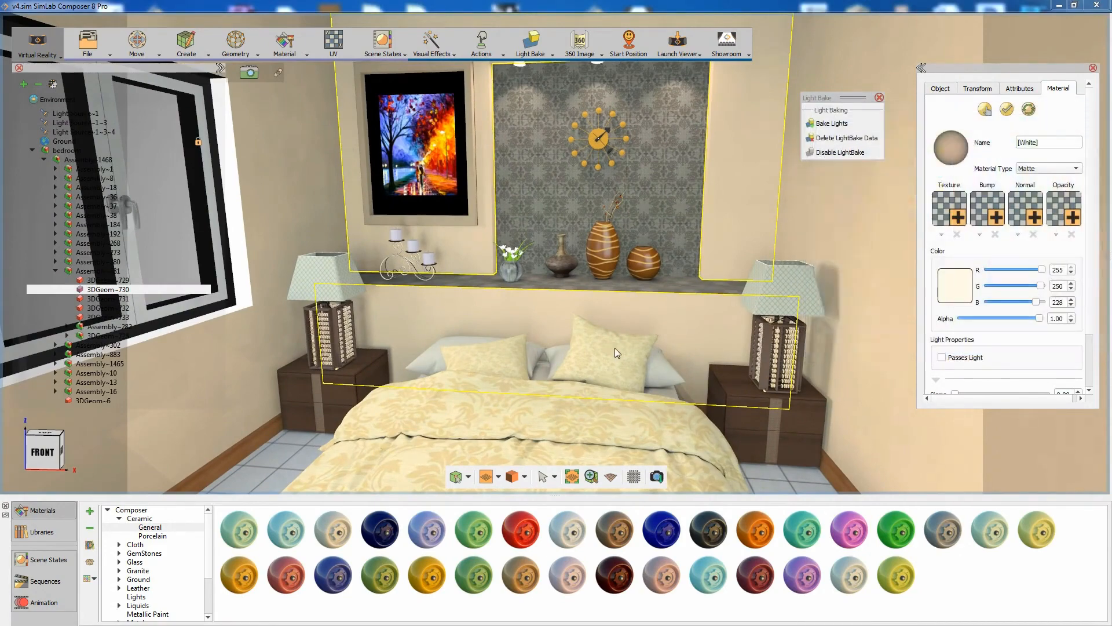
{"action": "left_click_drag", "start_coordinate": [588, 336], "coordinate": [683, 239]}
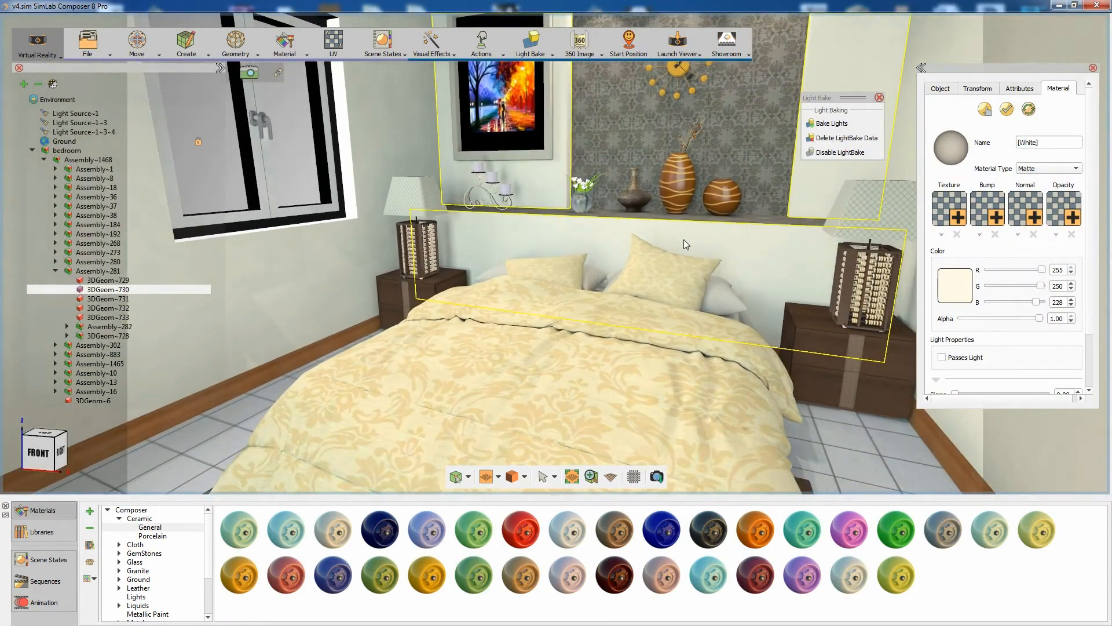
Step: Export the scene as a SimLab VR ShowRoom file named Baked_bedroom in the Light Baking Tutorial folder
{"action": "left_click", "coordinate": [726, 46]}
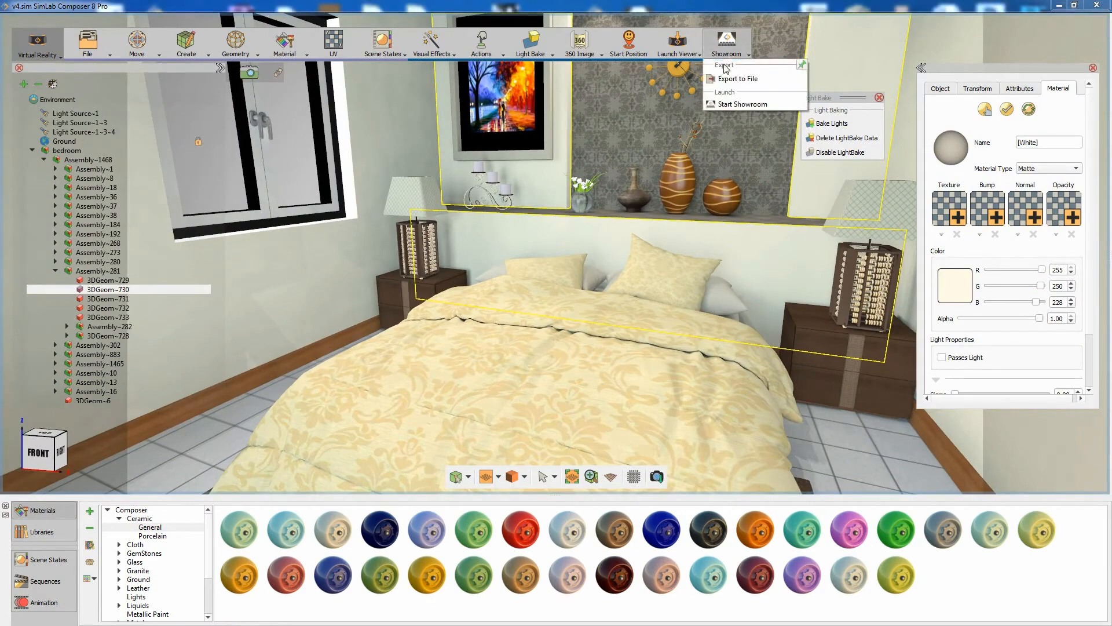
{"action": "left_click", "coordinate": [725, 79]}
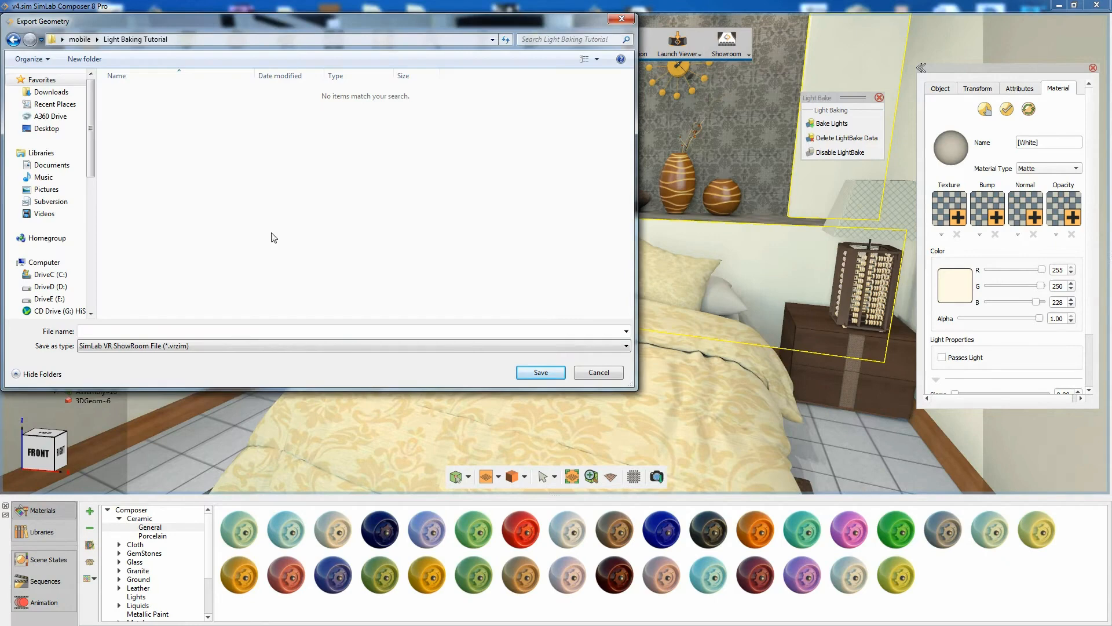
{"action": "left_click", "coordinate": [120, 330]}
{"action": "type", "text": "Baked_bedroom"}
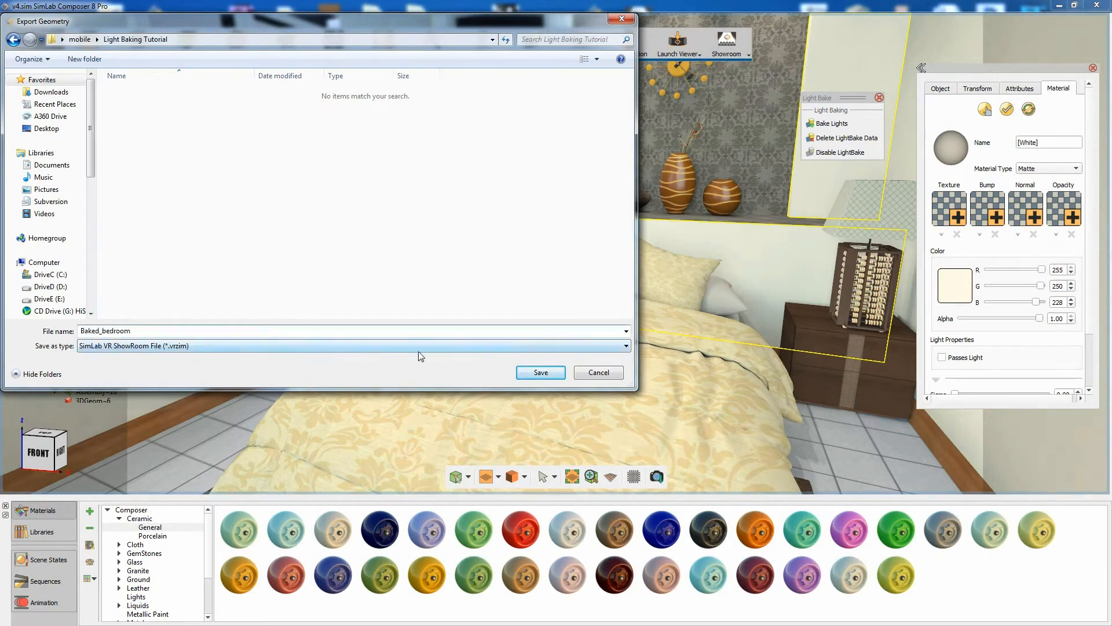
{"action": "left_click", "coordinate": [530, 367]}
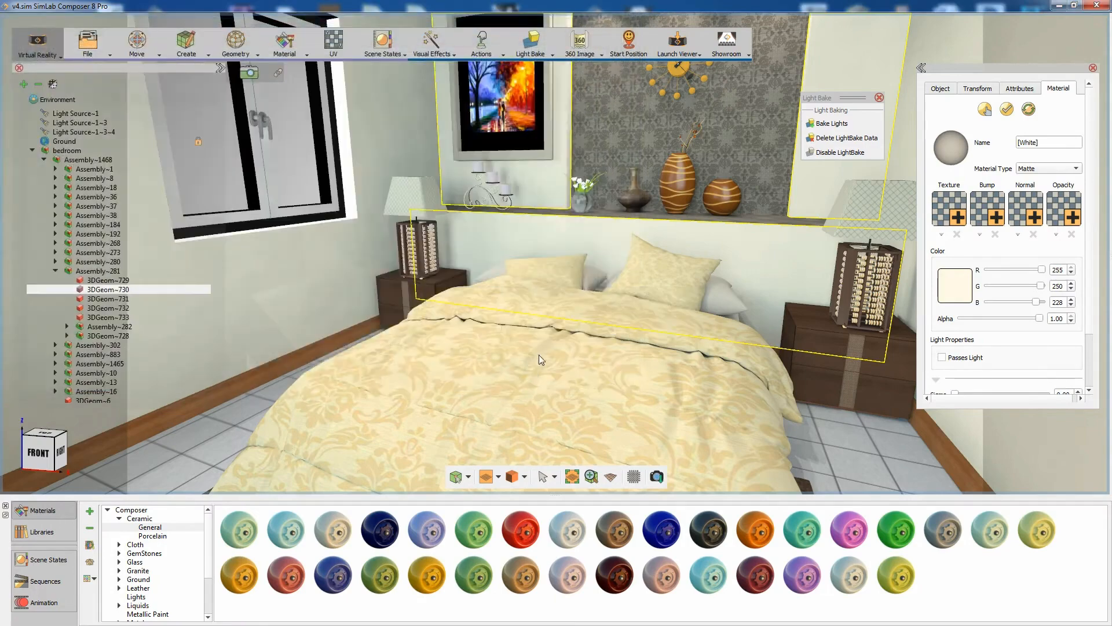
Step: Start the Showroom and add the Baked_bedroom.vrzim scene to the local store
{"action": "left_click", "coordinate": [726, 49]}
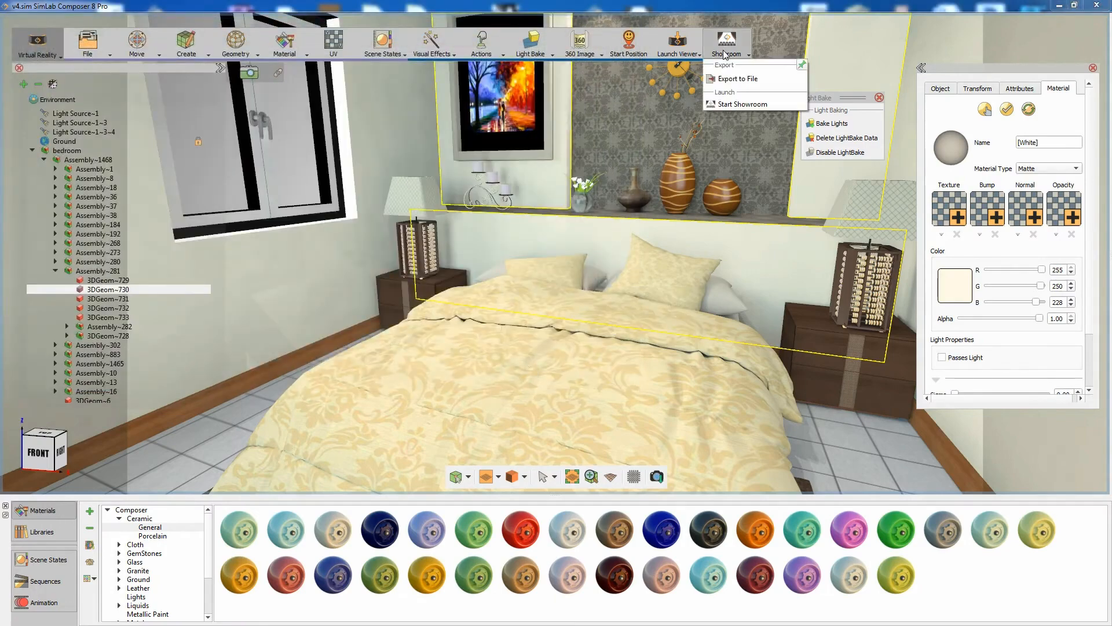
{"action": "left_click", "coordinate": [726, 104]}
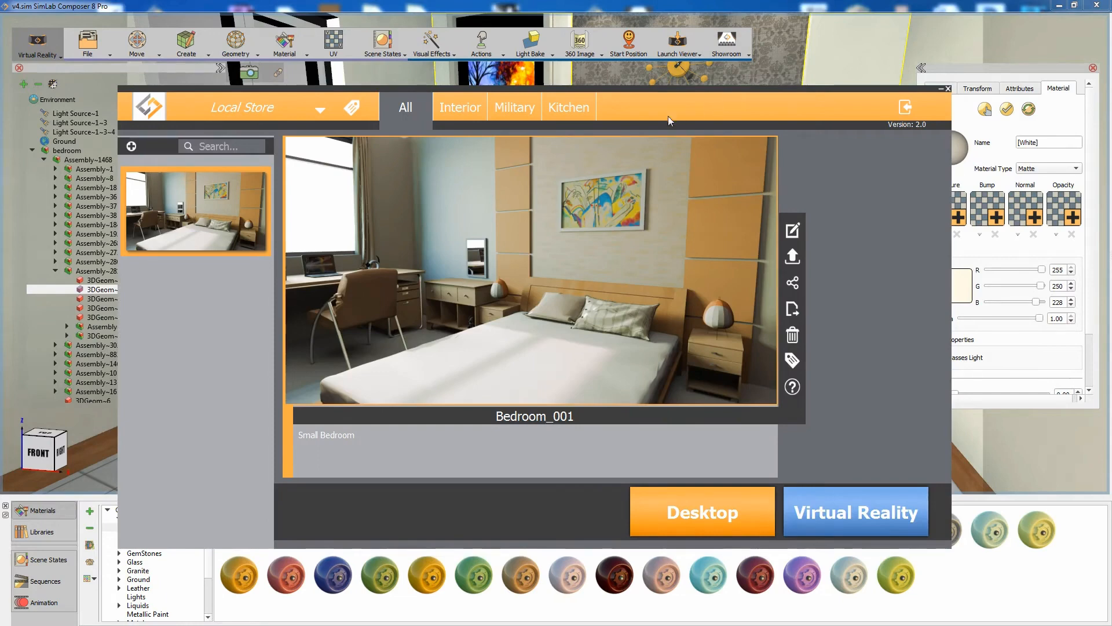
{"action": "left_click", "coordinate": [131, 146]}
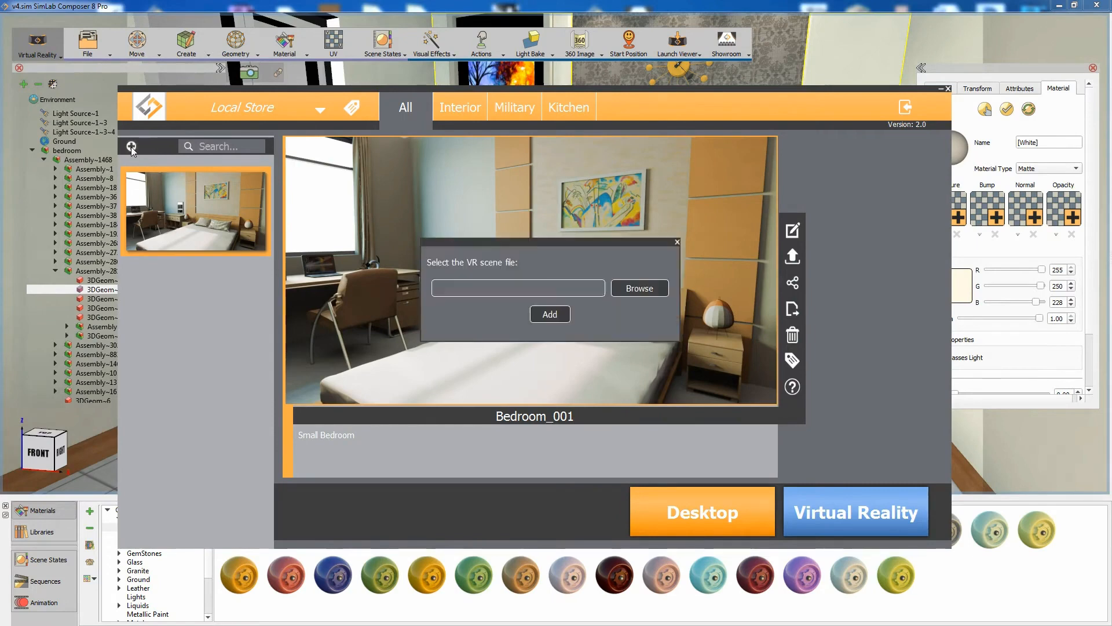
{"action": "left_click", "coordinate": [629, 283]}
{"action": "double_click", "coordinate": [639, 318]}
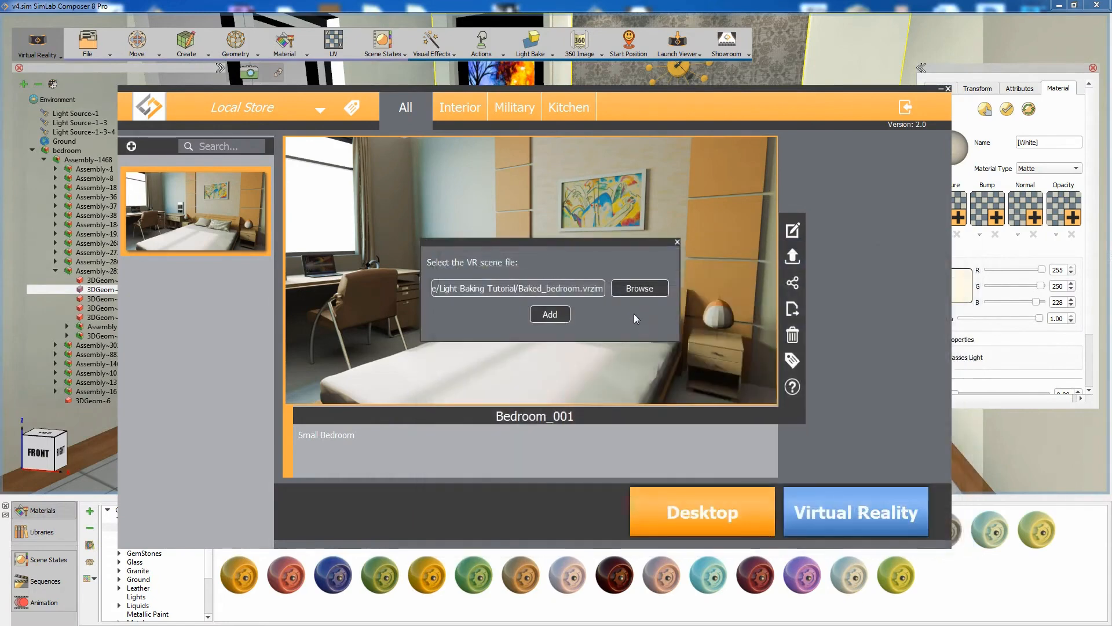
{"action": "left_click", "coordinate": [557, 315]}
Step: Give the Baked_bedroom entry the image Thumbnail.png and the description "Small Bedroom", and finish editing it
{"action": "left_click", "coordinate": [558, 315]}
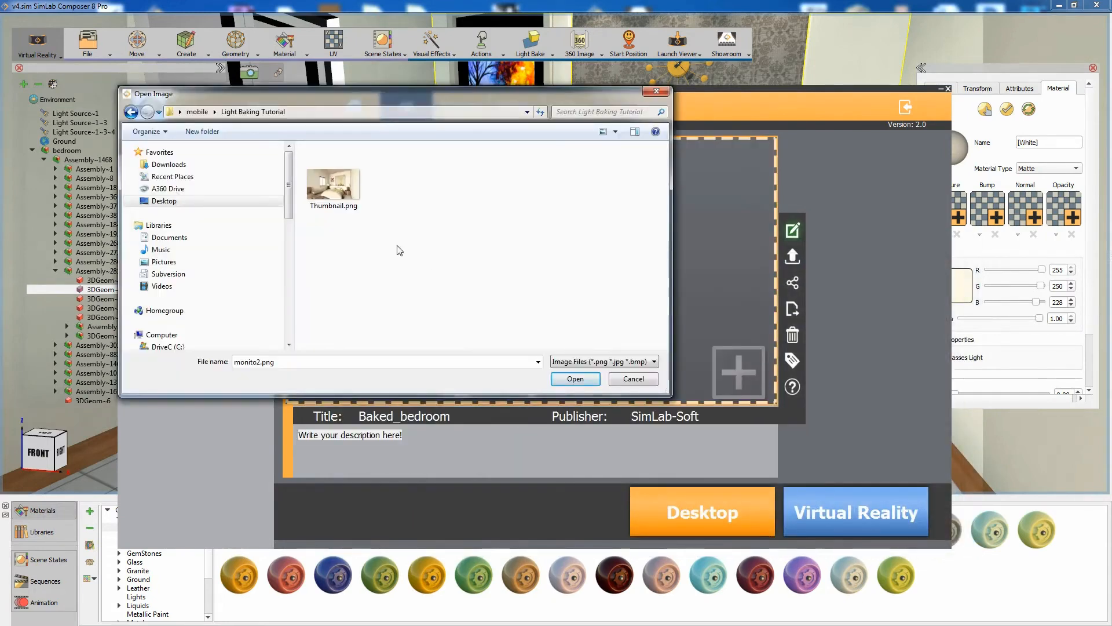
{"action": "left_click", "coordinate": [337, 195]}
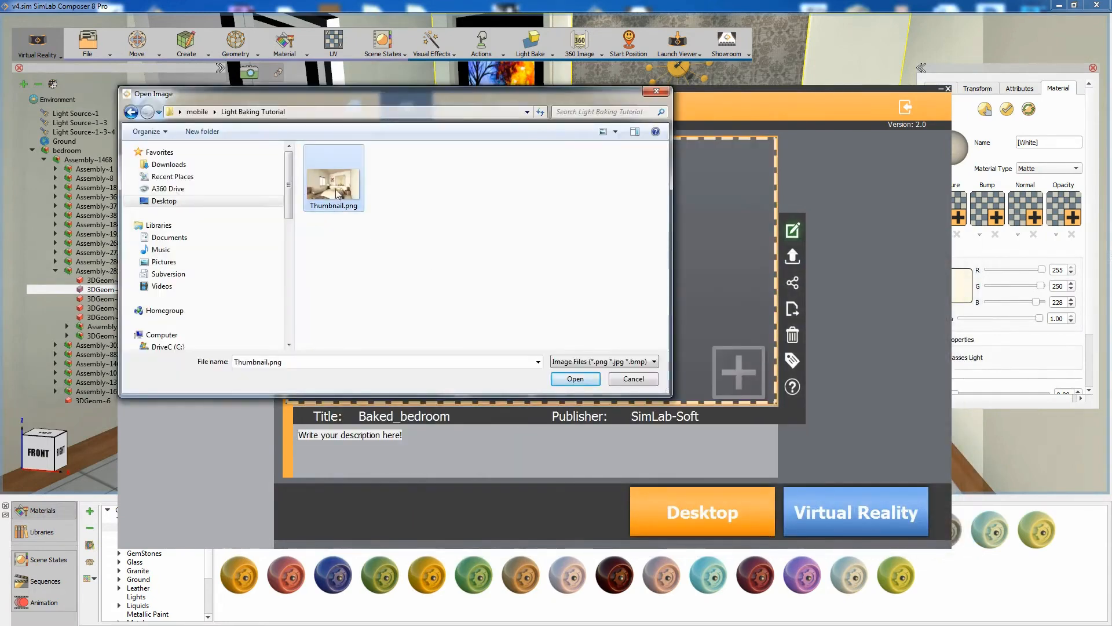
{"action": "left_click", "coordinate": [572, 380]}
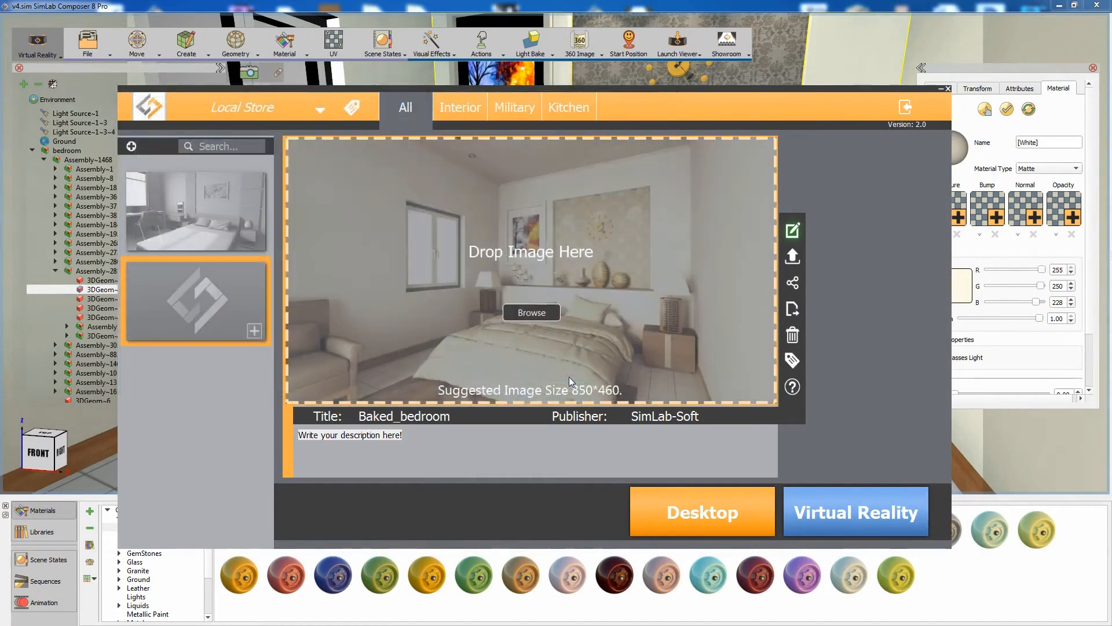
{"action": "left_click", "coordinate": [401, 436]}
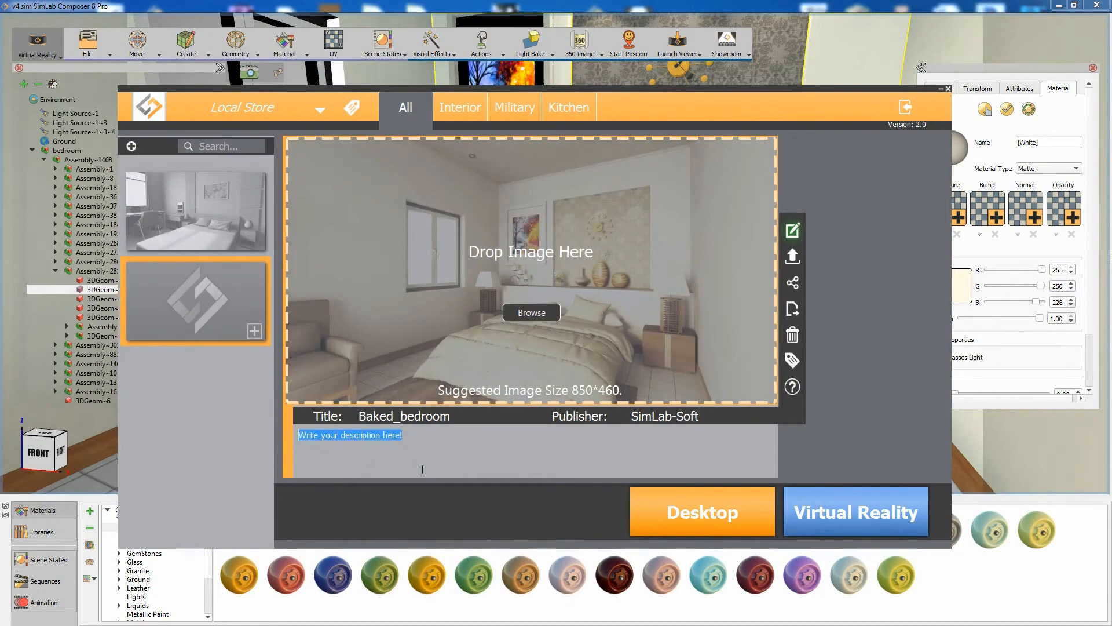
{"action": "type", "text": "Small Bedroom"}
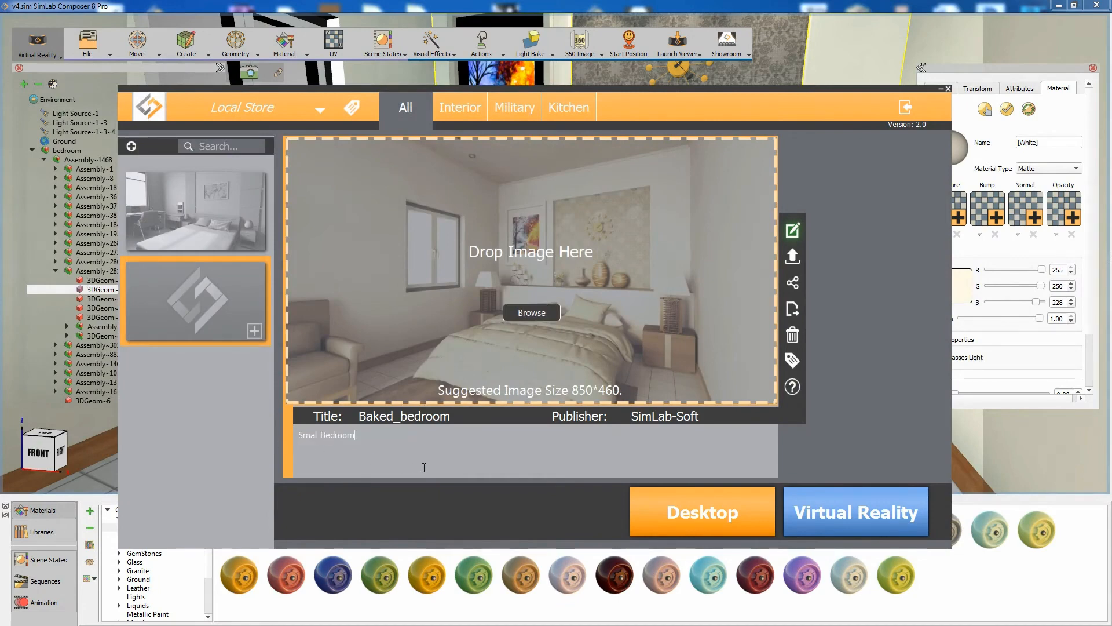
{"action": "left_click", "coordinate": [793, 232]}
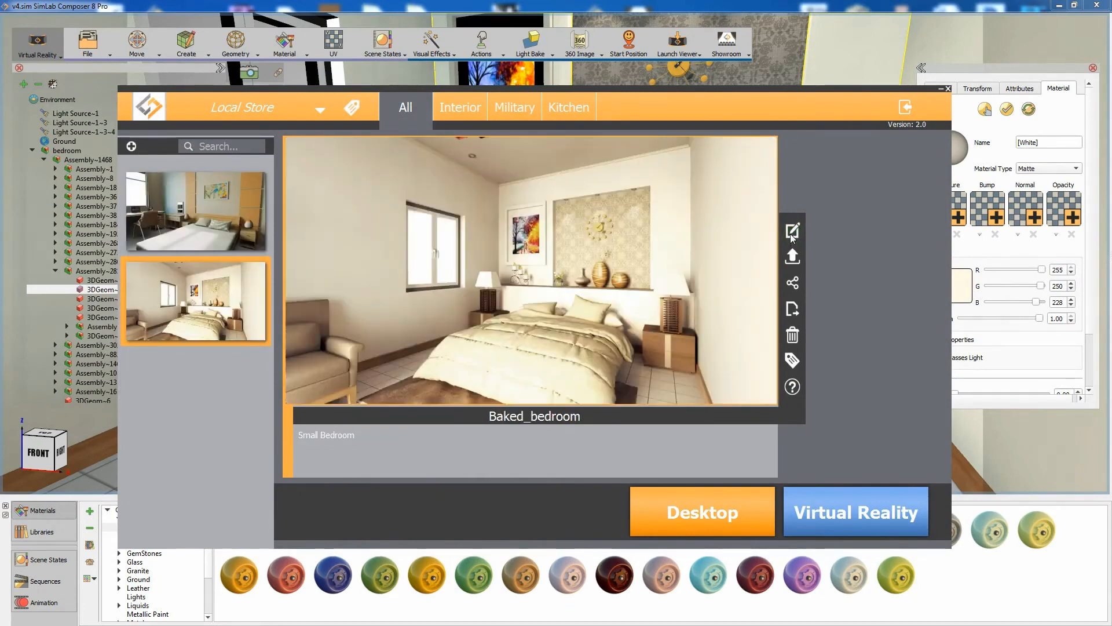
Step: Export the Baked_bedroom entry as a .vrpackage file named Baked_Bedroom in the Light Baking Tutorial folder
{"action": "left_click", "coordinate": [793, 309]}
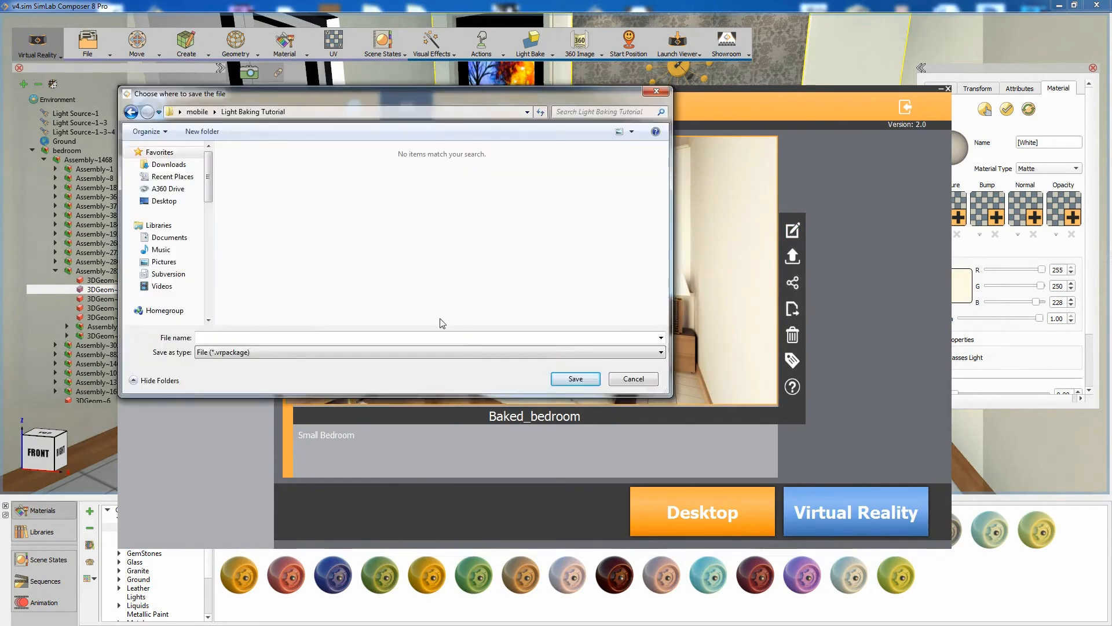
{"action": "left_click", "coordinate": [347, 337]}
{"action": "type", "text": "Baked_Bedroom"}
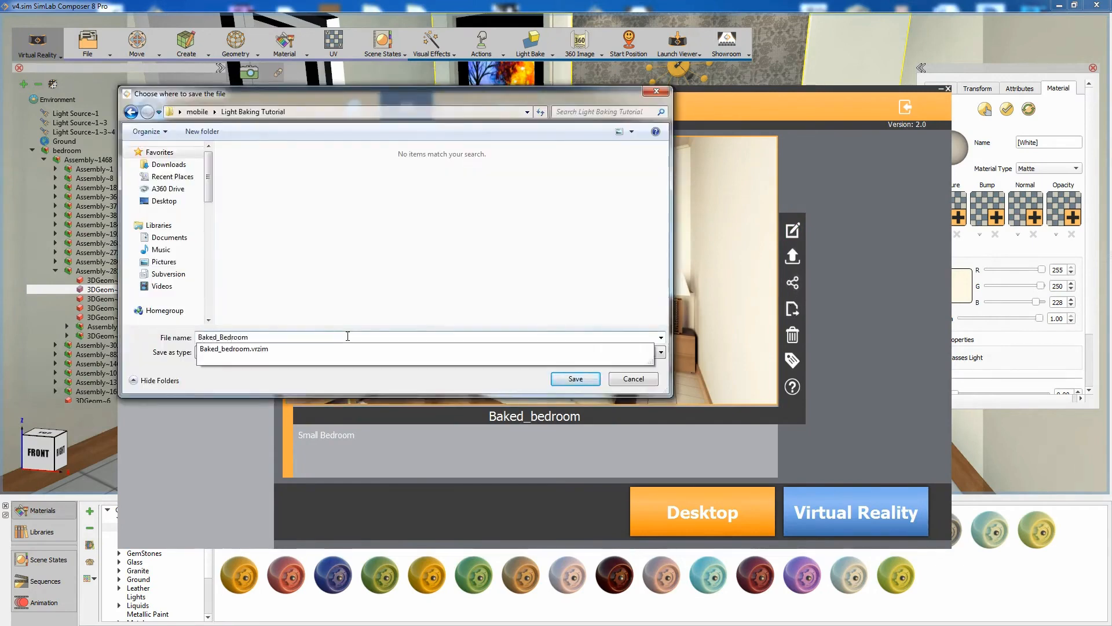
{"action": "left_click", "coordinate": [573, 379]}
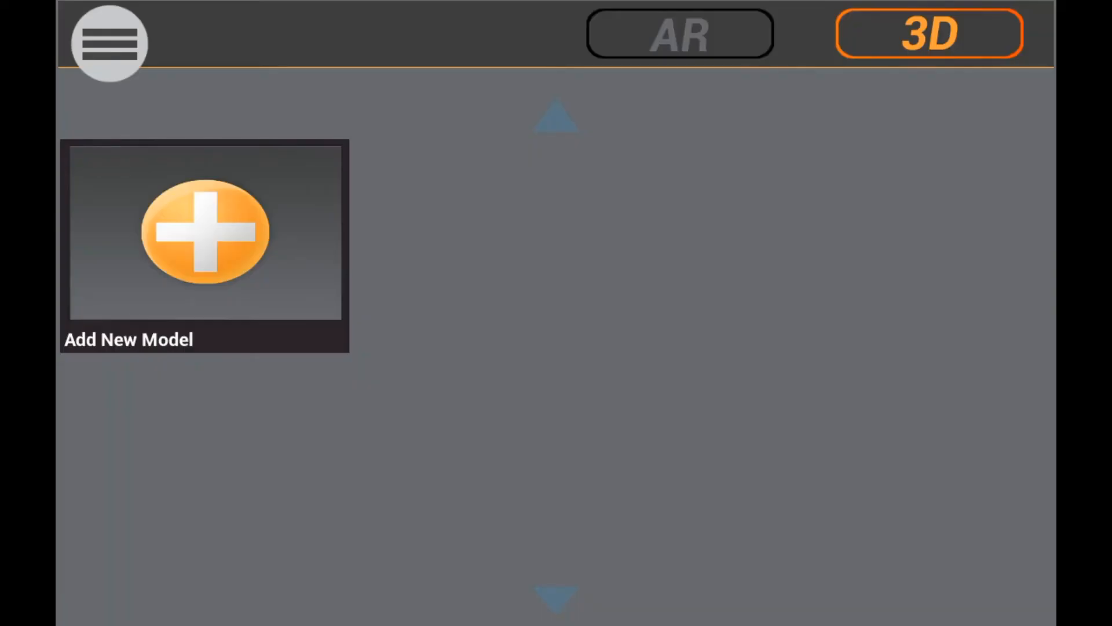
Step: In the mobile viewer, add a new model from Light baked Small Bedroom.vrpackage in the Simlab Scenes folder using File Manager
{"action": "left_click", "coordinate": [205, 231]}
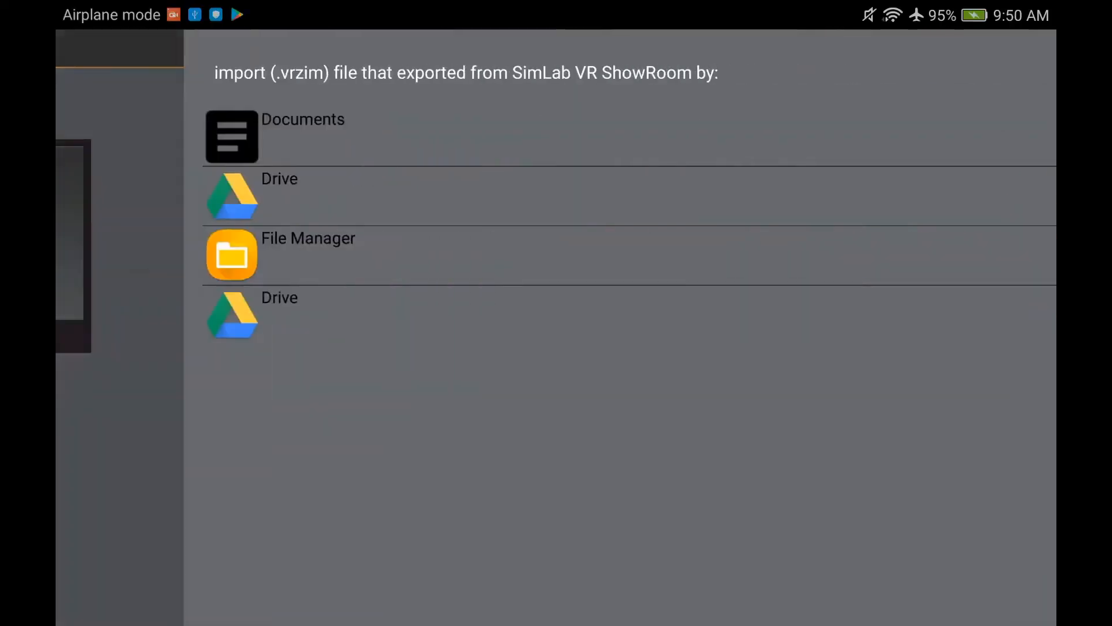
{"action": "left_click", "coordinate": [180, 249]}
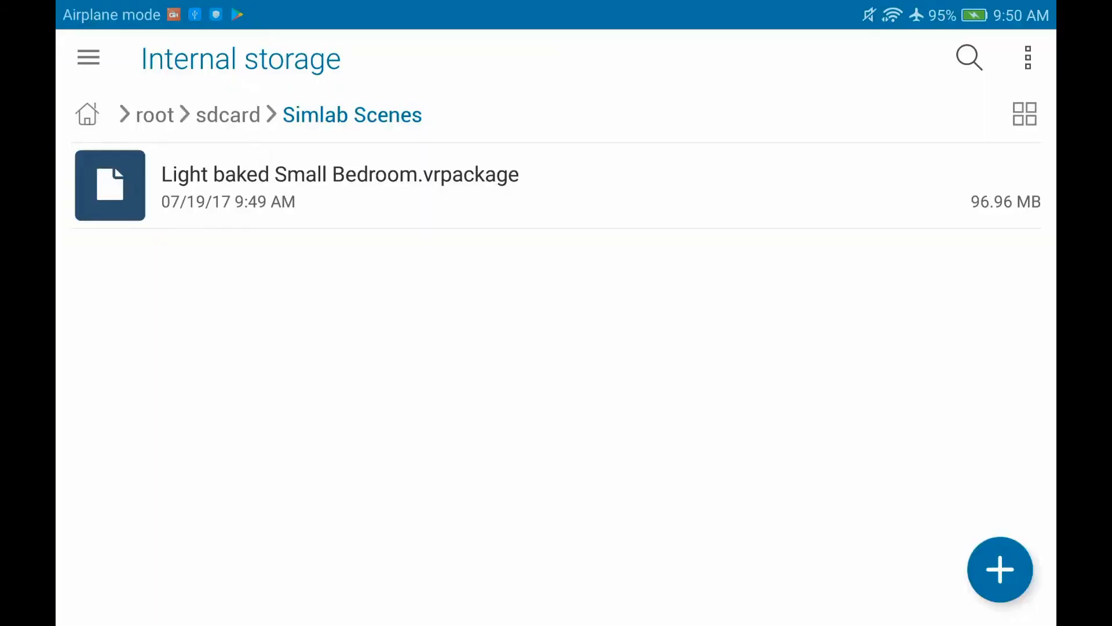
{"action": "left_click", "coordinate": [266, 197]}
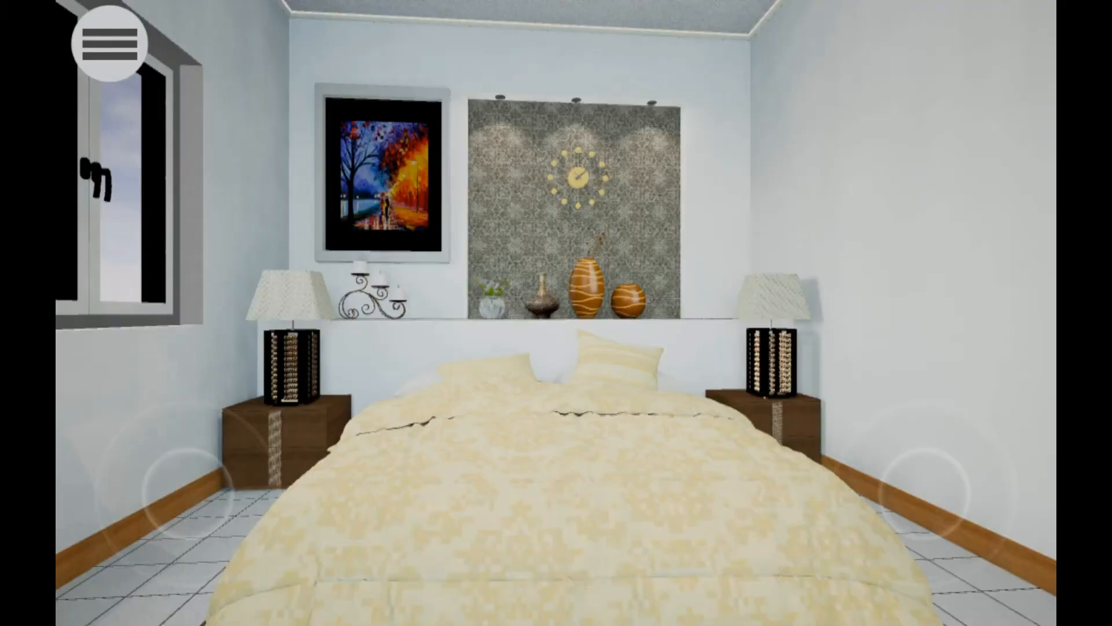
Step: Go to the armchair in the mobile scene and cycle its upholstery through the tan variant to the green one
{"action": "mouse_move", "coordinate": [923, 490]}
{"action": "left_mouse_down"}
{"action": "mouse_move", "coordinate": [923, 437]}
{"action": "mouse_move", "coordinate": [944, 449]}
{"action": "mouse_move", "coordinate": [916, 436]}
{"action": "mouse_move", "coordinate": [844, 474]}
{"action": "mouse_move", "coordinate": [840, 493]}
{"action": "mouse_move", "coordinate": [867, 526]}
{"action": "mouse_move", "coordinate": [889, 526]}
{"action": "mouse_move", "coordinate": [913, 477]}
{"action": "left_mouse_up"}
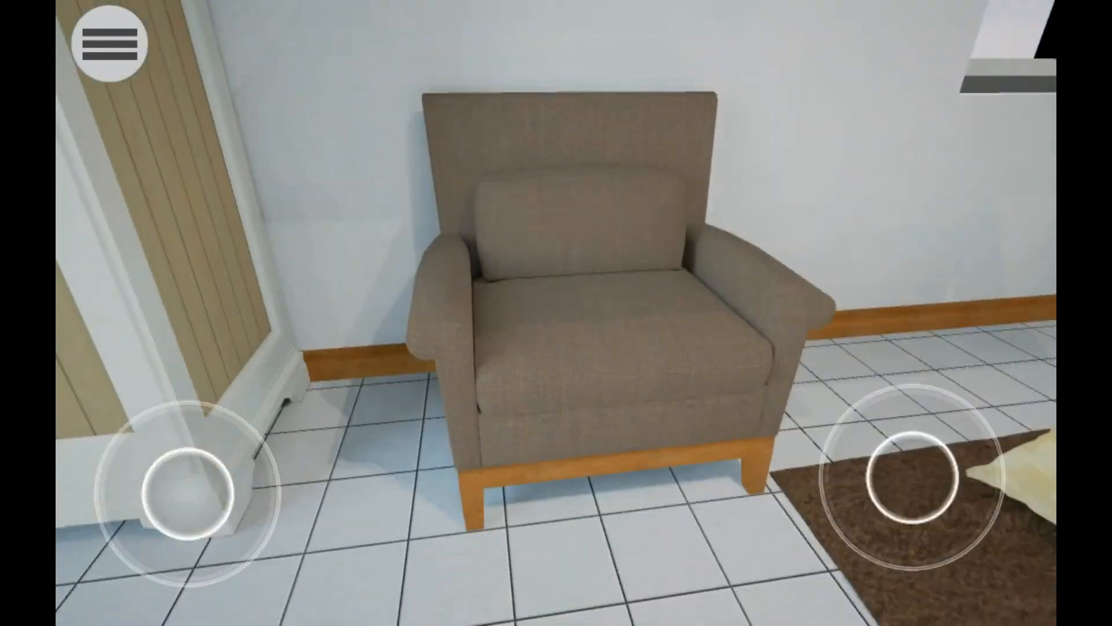
{"action": "left_click", "coordinate": [622, 347]}
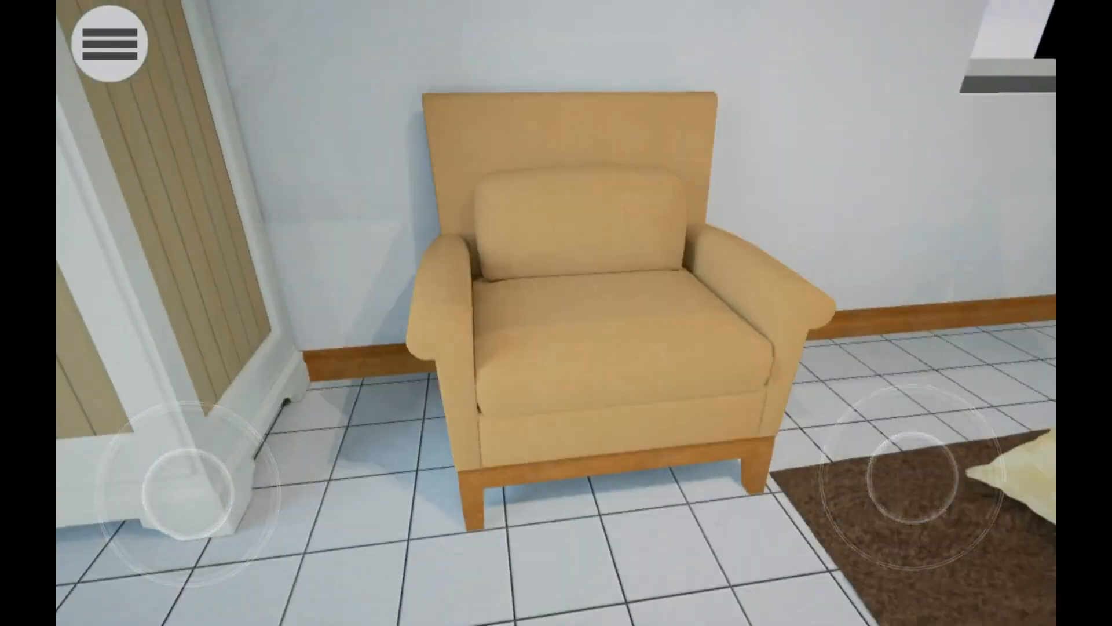
{"action": "left_click", "coordinate": [623, 347]}
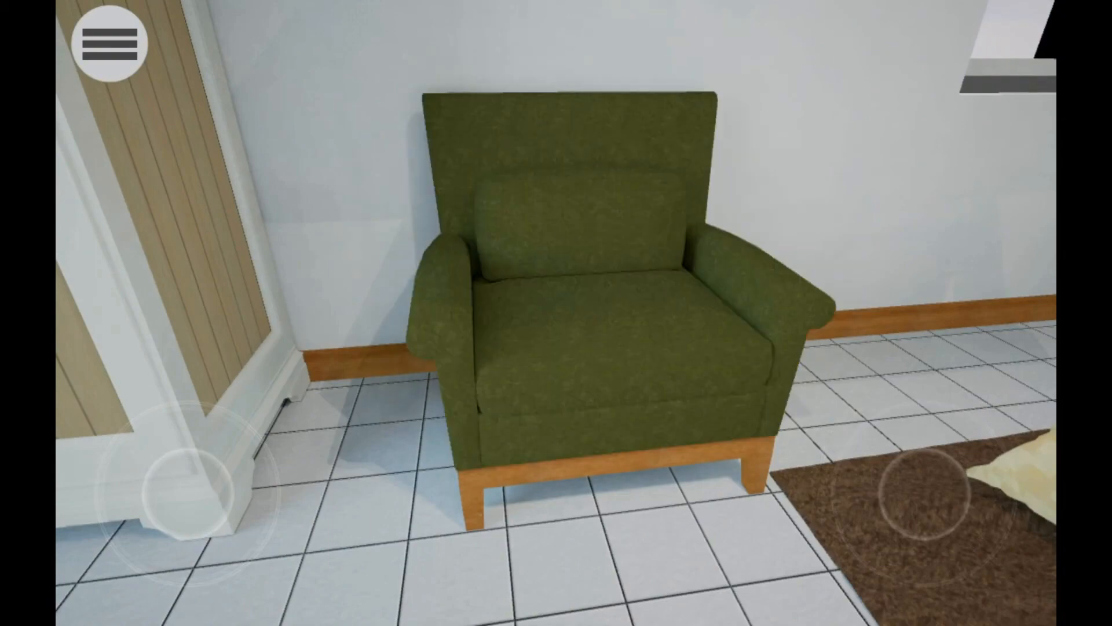
Step: Walk through the mobile scene to examine the baked lighting around the bed, wall shelf, painting, window and ceiling
{"action": "mouse_move", "coordinate": [925, 494]}
{"action": "left_mouse_down"}
{"action": "mouse_move", "coordinate": [968, 442]}
{"action": "mouse_move", "coordinate": [955, 488]}
{"action": "mouse_move", "coordinate": [913, 481]}
{"action": "left_mouse_up"}
{"action": "mouse_move", "coordinate": [187, 493]}
{"action": "left_mouse_down"}
{"action": "mouse_move", "coordinate": [203, 466]}
{"action": "mouse_move", "coordinate": [180, 489]}
{"action": "left_mouse_up"}
{"action": "left_click_drag", "start_coordinate": [896, 516], "coordinate": [891, 527]}
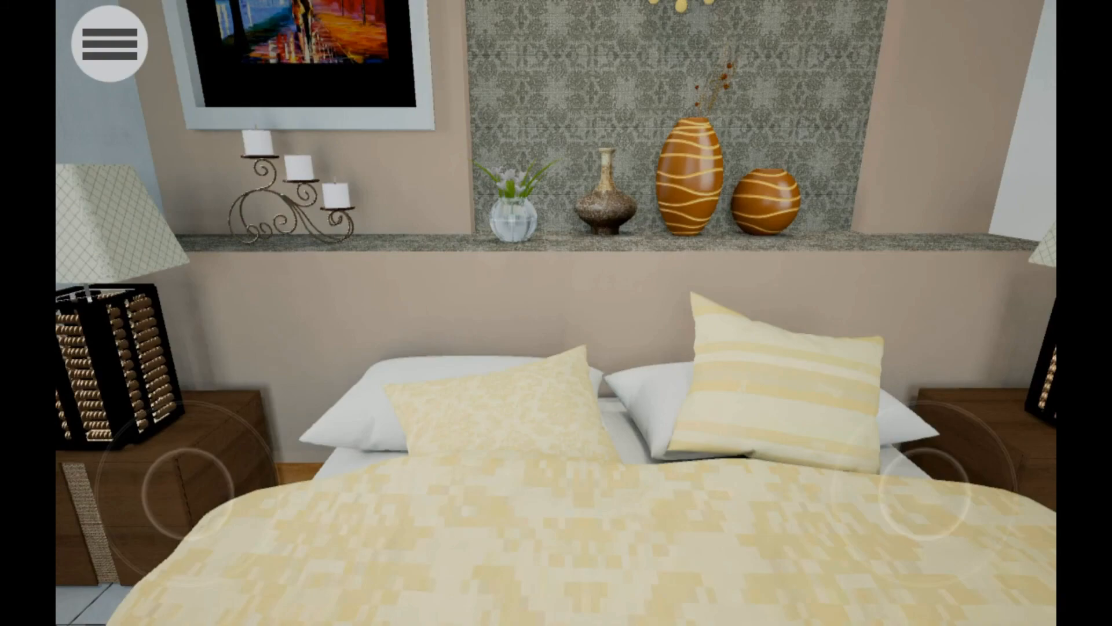
{"action": "left_click_drag", "start_coordinate": [915, 494], "coordinate": [869, 436]}
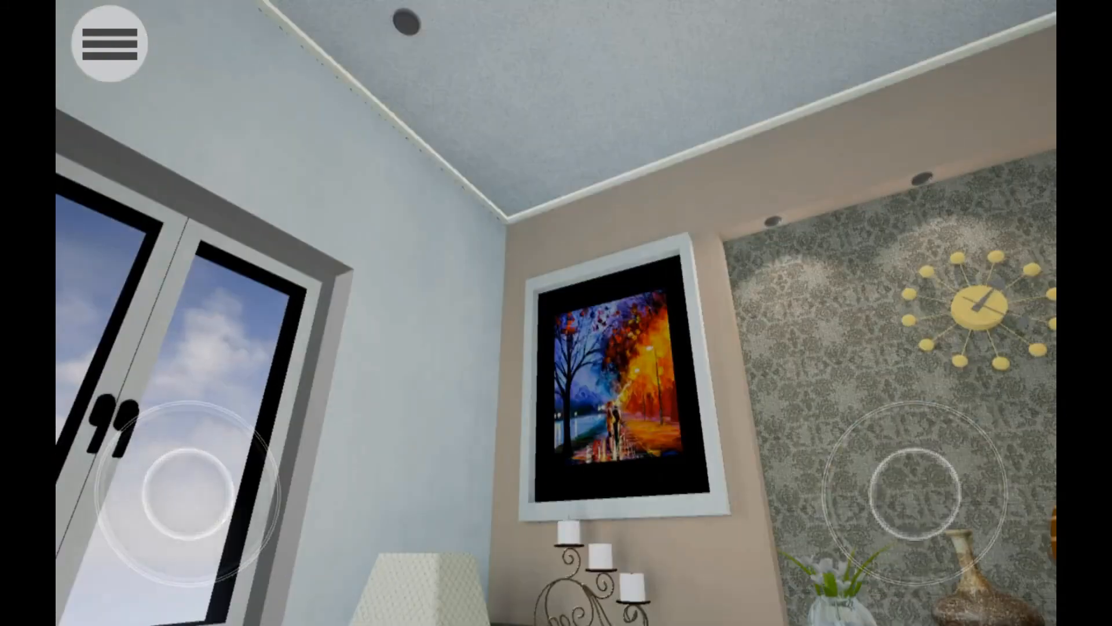
{"action": "mouse_move", "coordinate": [915, 493]}
{"action": "left_mouse_down"}
{"action": "mouse_move", "coordinate": [926, 458]}
{"action": "mouse_move", "coordinate": [938, 457]}
{"action": "mouse_move", "coordinate": [894, 521]}
{"action": "mouse_move", "coordinate": [874, 521]}
{"action": "mouse_move", "coordinate": [912, 451]}
{"action": "mouse_move", "coordinate": [860, 476]}
{"action": "mouse_move", "coordinate": [837, 462]}
{"action": "left_mouse_up"}
{"action": "mouse_move", "coordinate": [188, 493]}
{"action": "left_mouse_down"}
{"action": "mouse_move", "coordinate": [193, 527]}
{"action": "mouse_move", "coordinate": [190, 509]}
{"action": "left_mouse_up"}
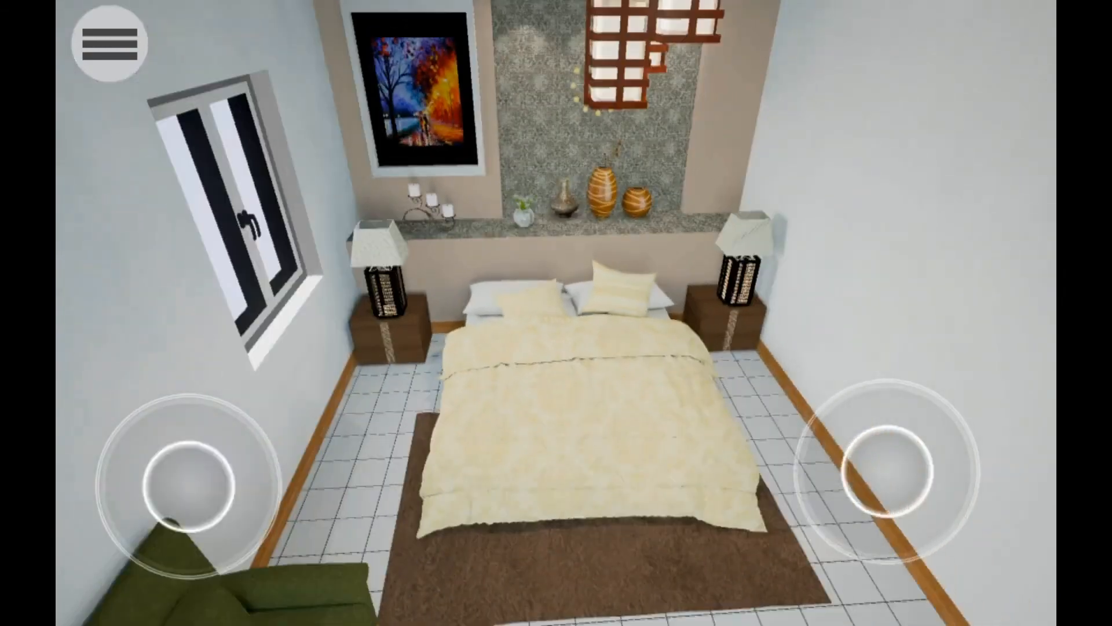
{"action": "left_click_drag", "start_coordinate": [851, 445], "coordinate": [889, 439]}
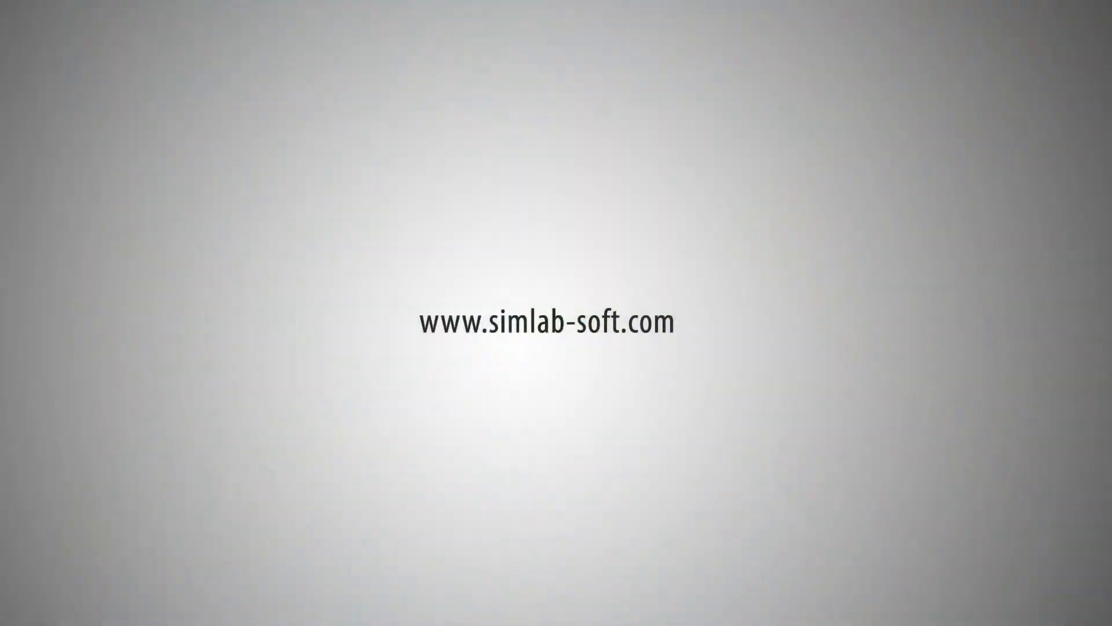